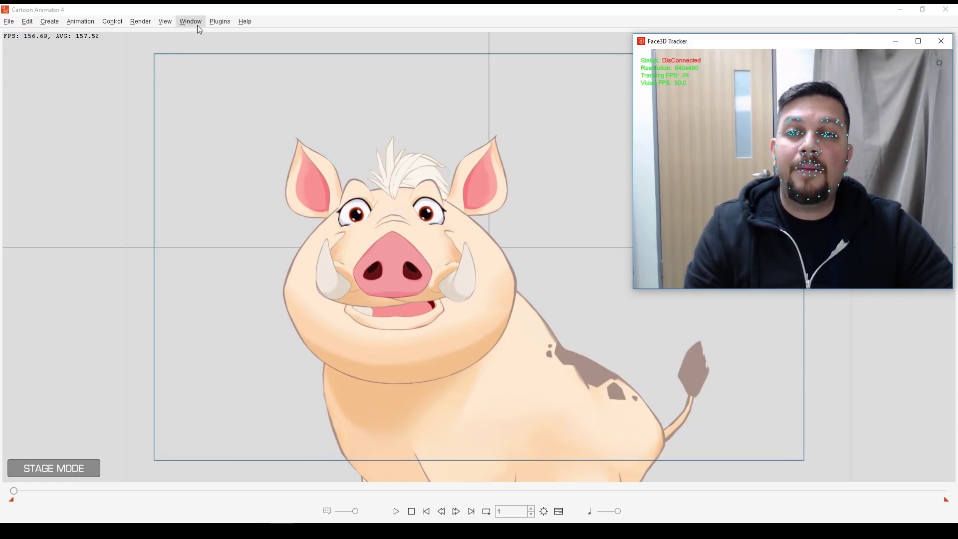
Launch Motion LIVE 2D from the Plugins menu
left_click(223, 22)
mouse_move(250, 37)
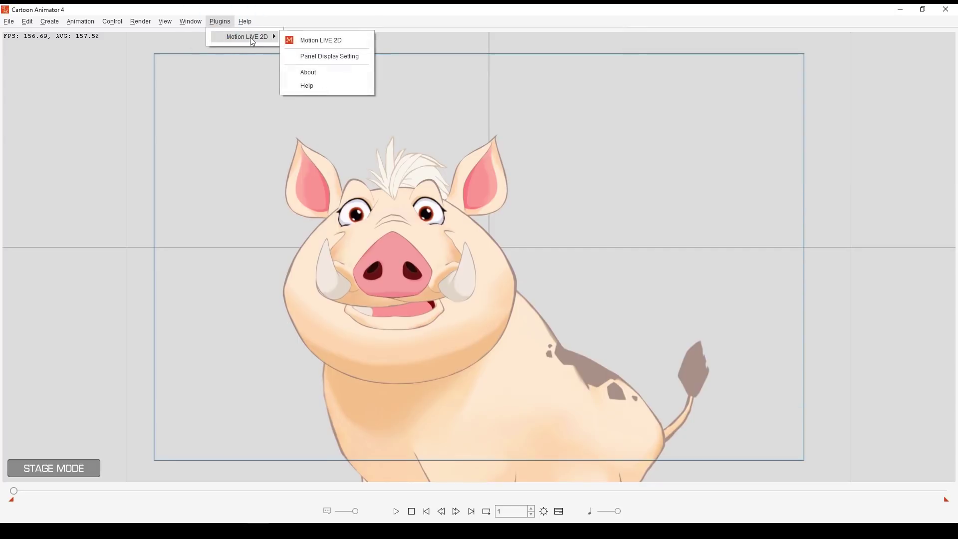
left_click(320, 39)
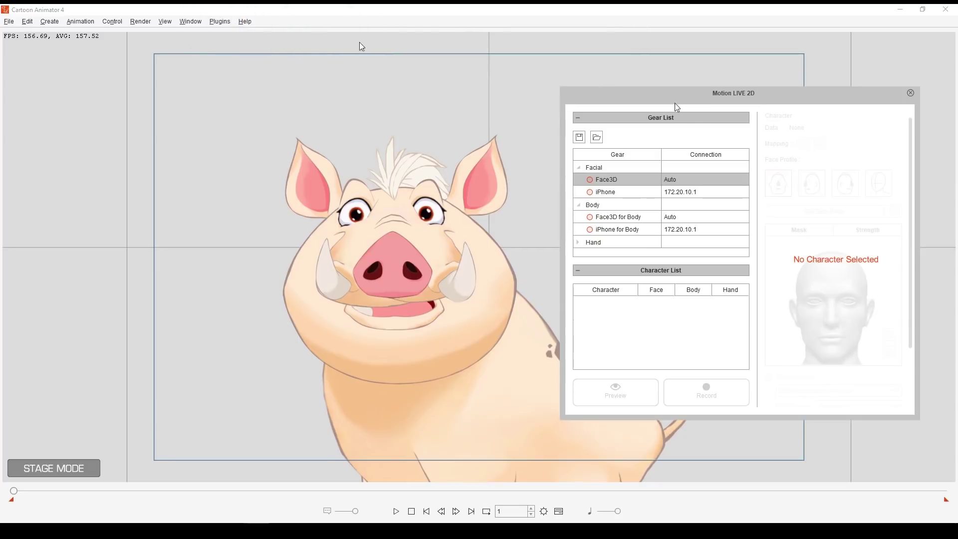
Browse the Face3D, iPhone, Face3D for Body and iPhone for Body gear, then select the pig character
left_click(625, 180)
left_click(640, 192)
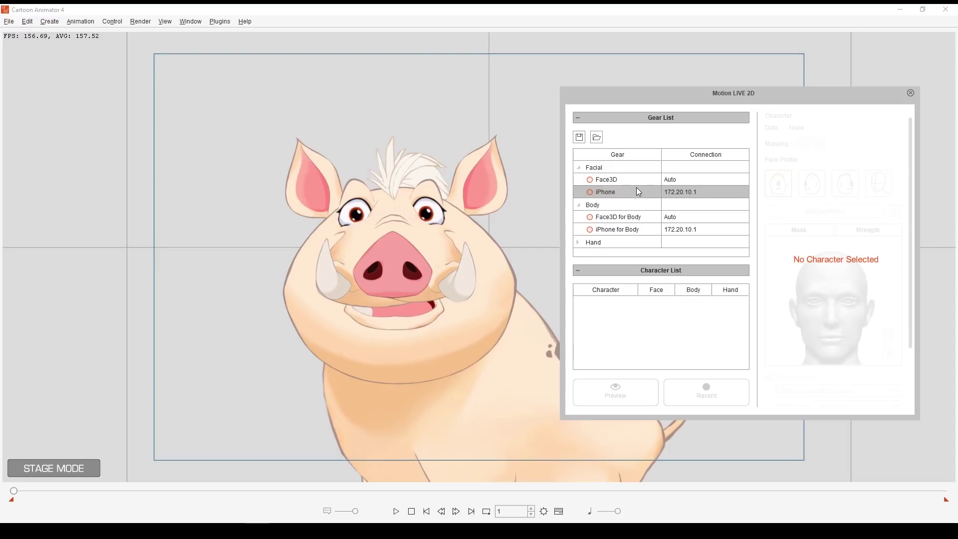
left_click(632, 180)
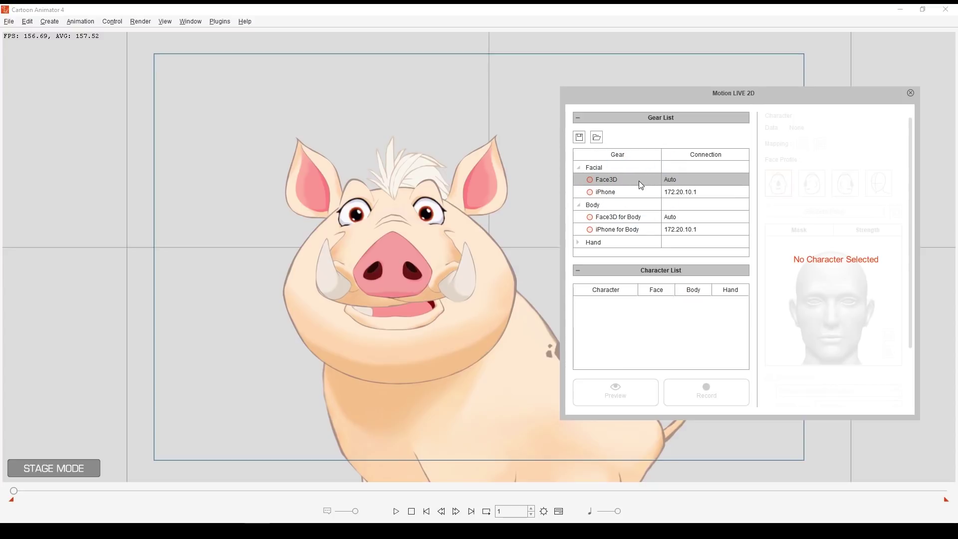
left_click(637, 219)
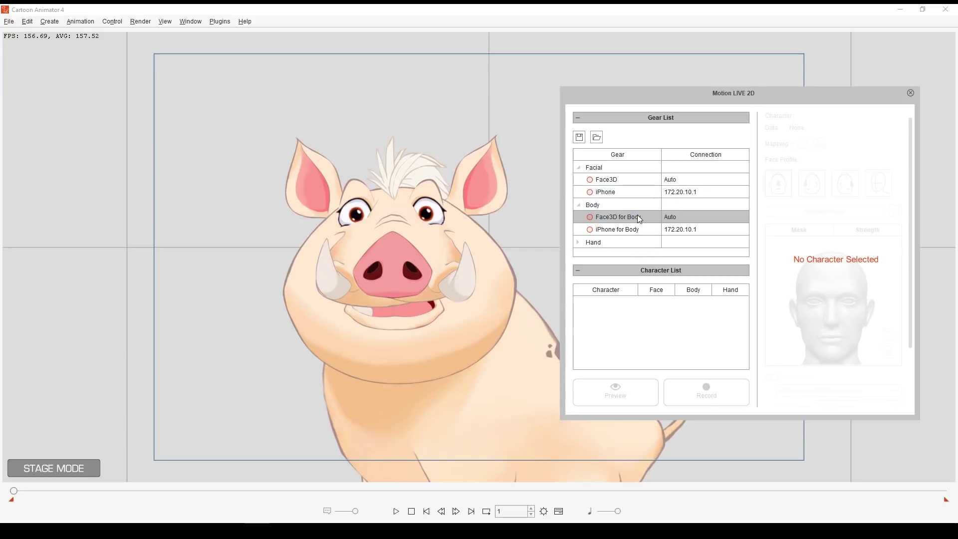
left_click(642, 192)
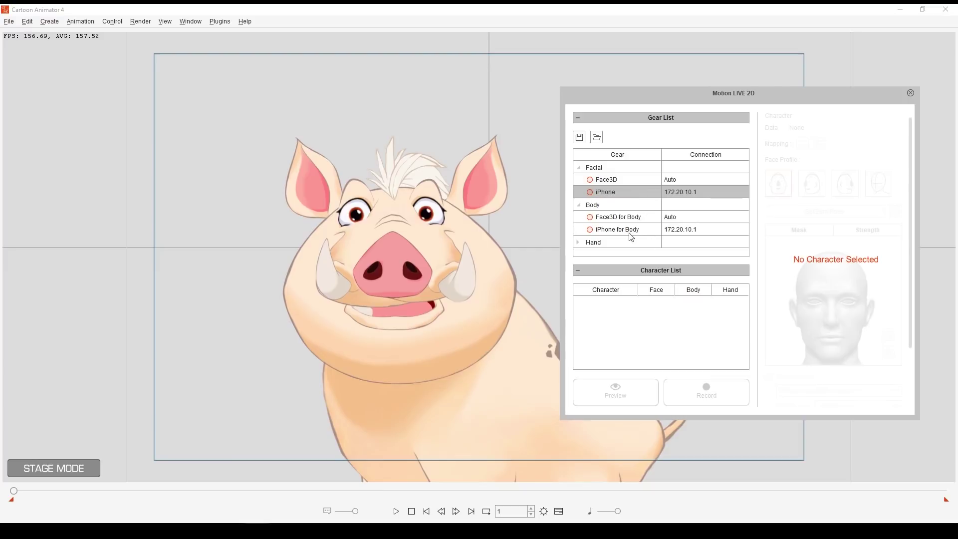
left_click(613, 229)
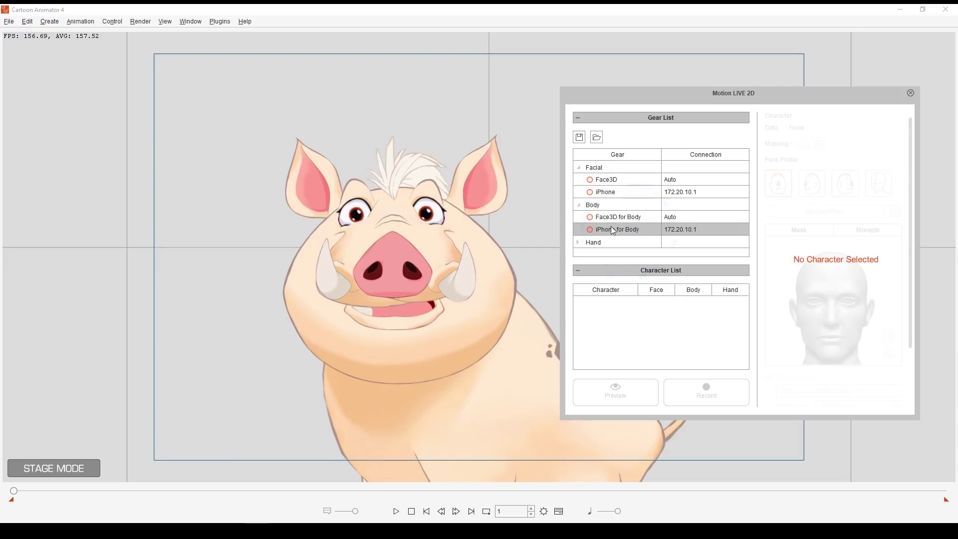
left_click(647, 193)
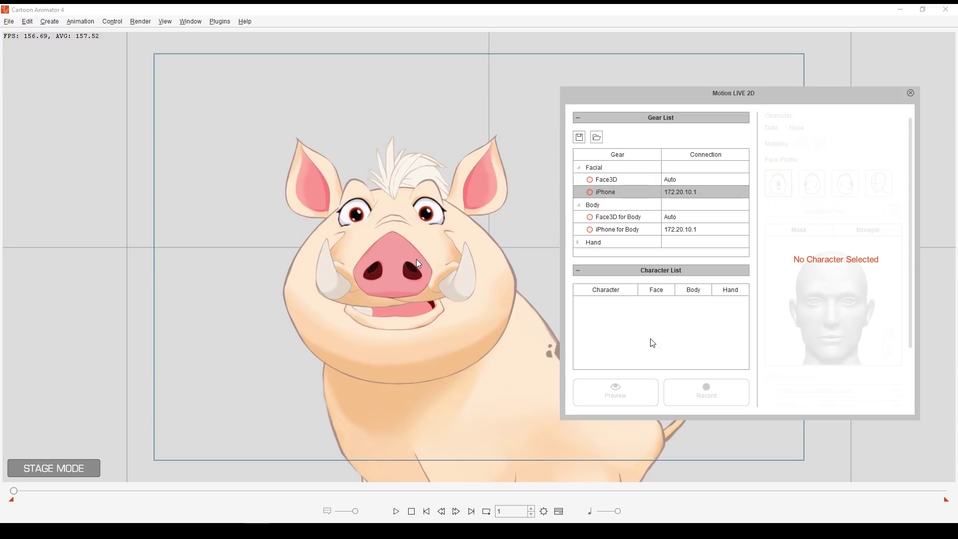
left_click(348, 271)
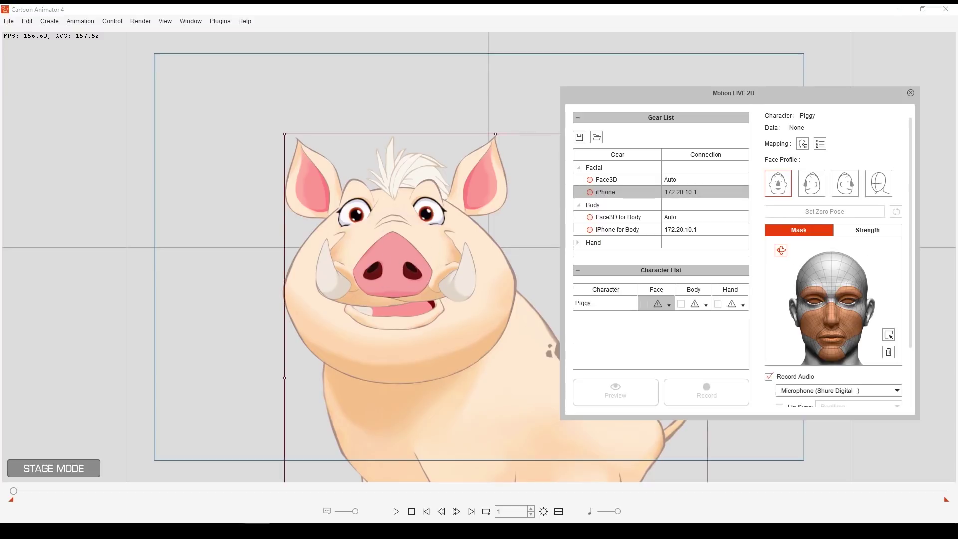
Get Piggy listed in the Character List, leaving the desktop with the Face3D Tracker shortcut showing
left_click(619, 310)
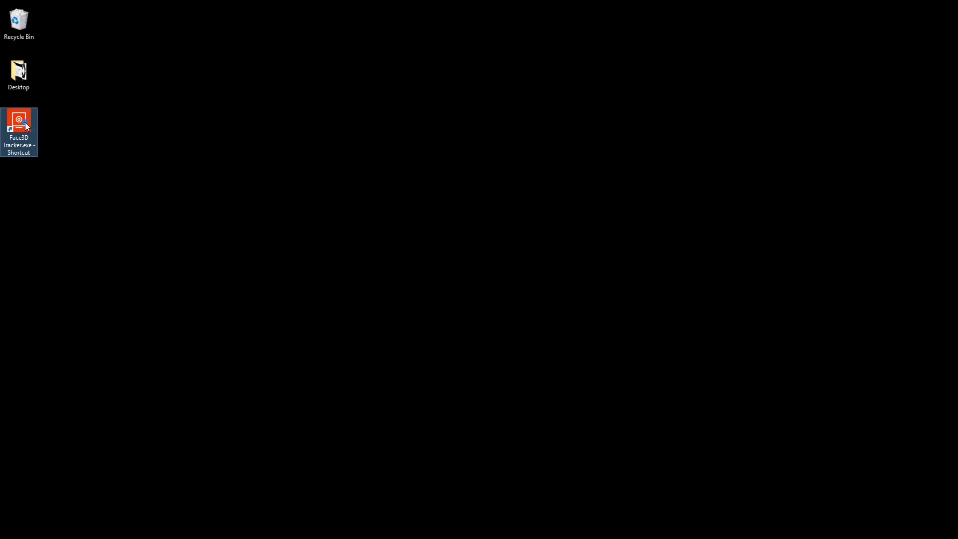
Launch Face3D Tracker and set the c922 Pro Stream Webcam at 640x480 resolution
double_click(26, 126)
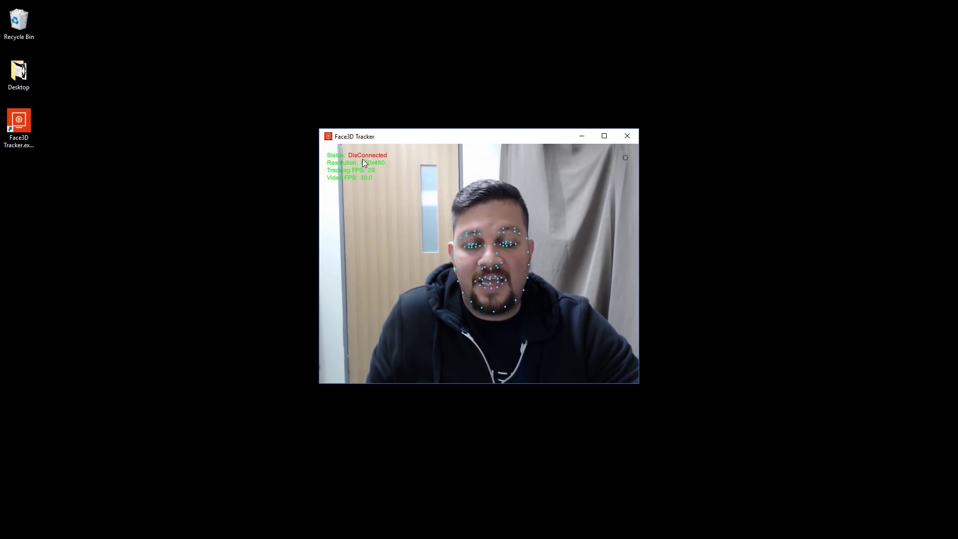
left_click(623, 157)
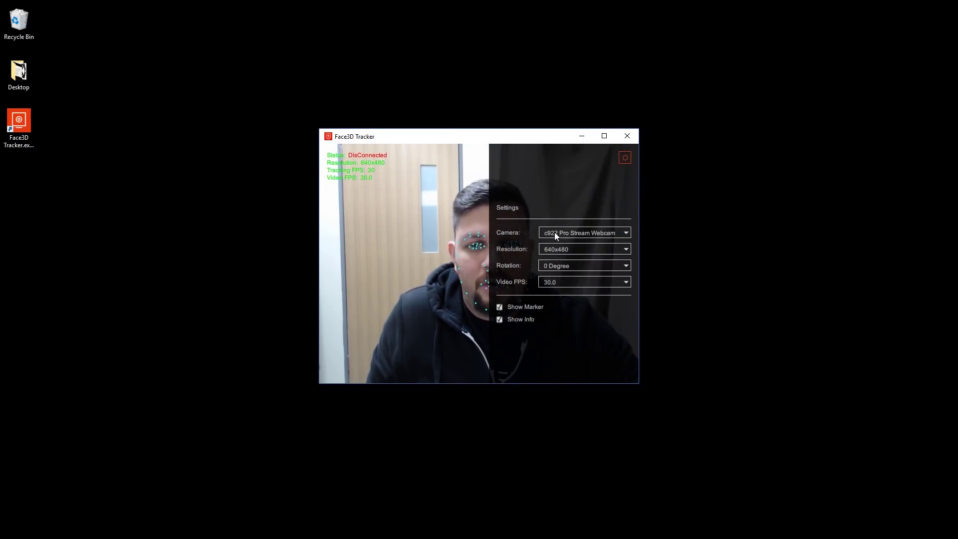
left_click(566, 233)
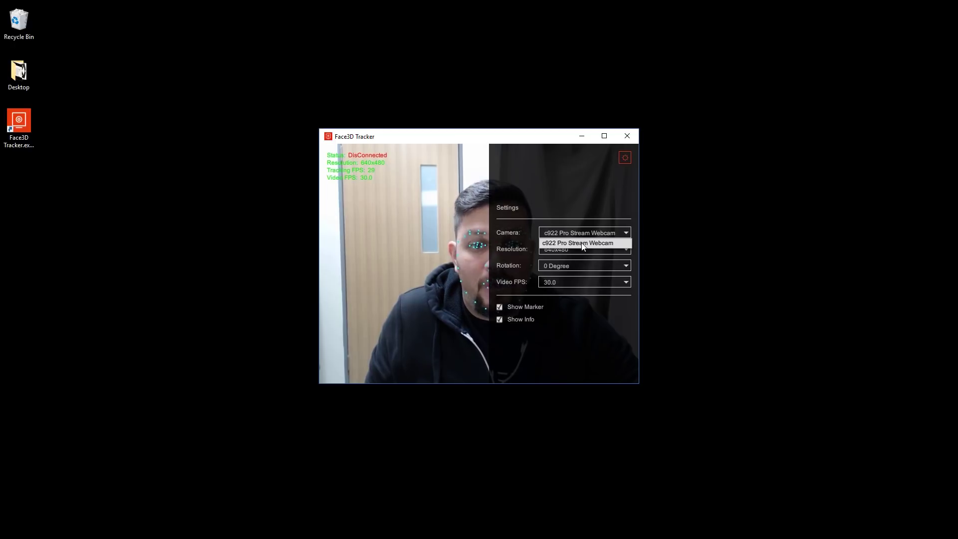
left_click(555, 200)
left_click(557, 251)
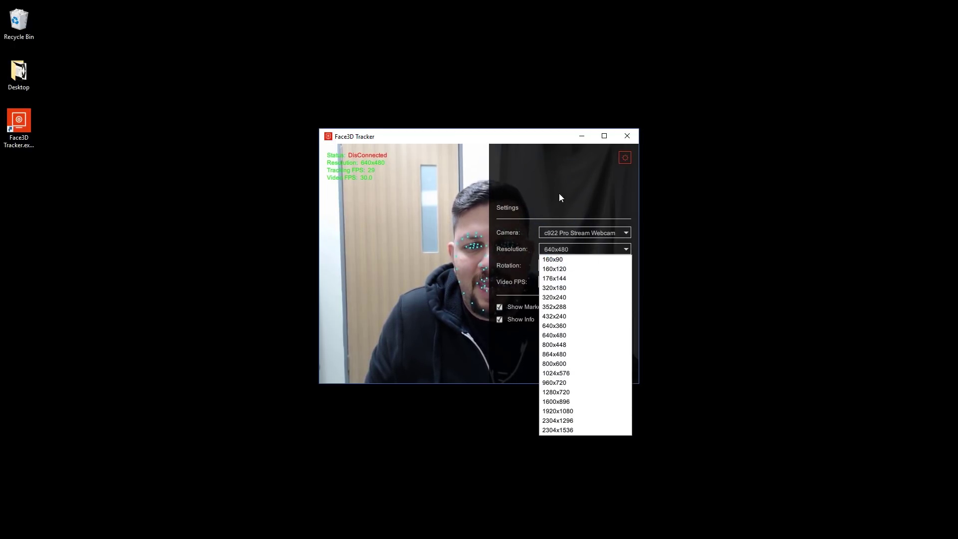
left_click(559, 197)
left_click(566, 249)
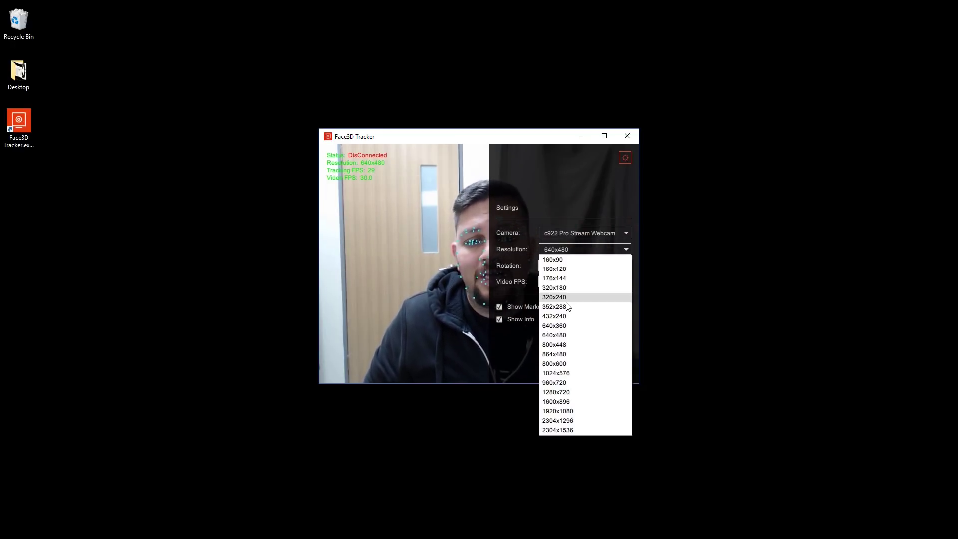
left_click(555, 196)
Keep the webcam rotation at 0 degrees and the frame rate at 30.0 FPS
left_click(557, 267)
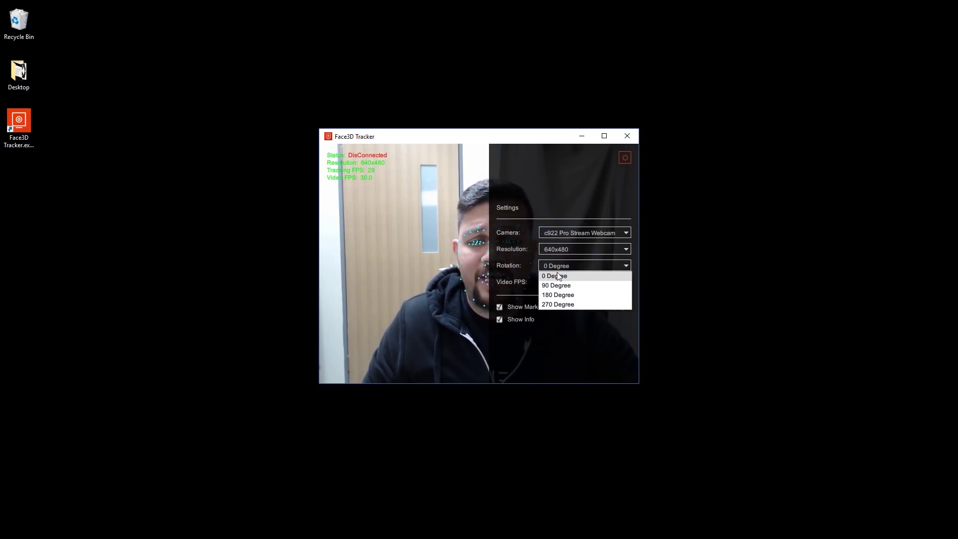
left_click(558, 285)
left_click(558, 267)
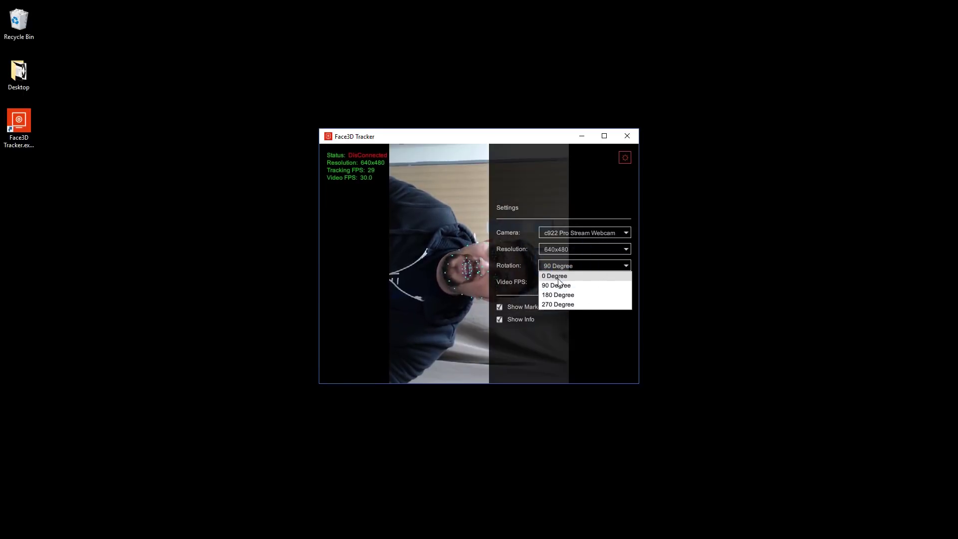
left_click(557, 278)
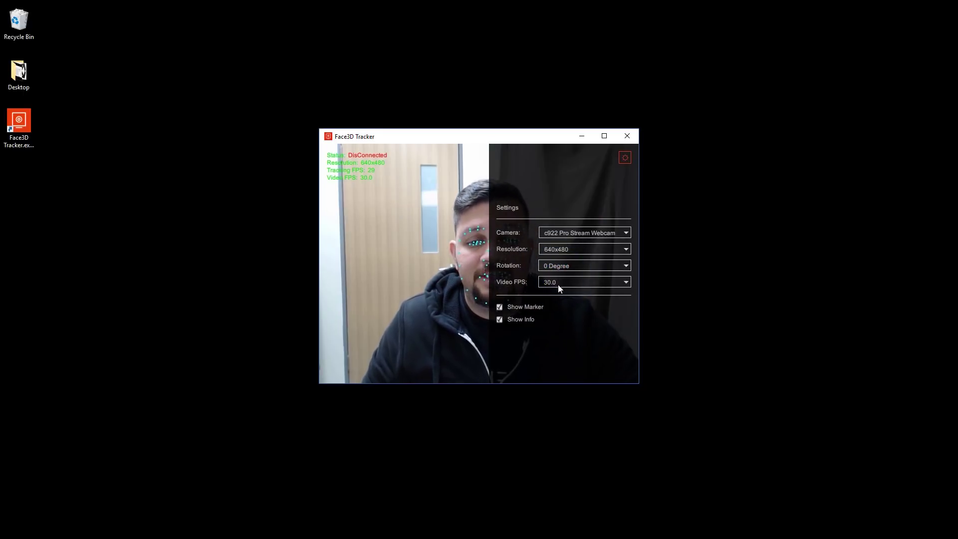
left_click(559, 285)
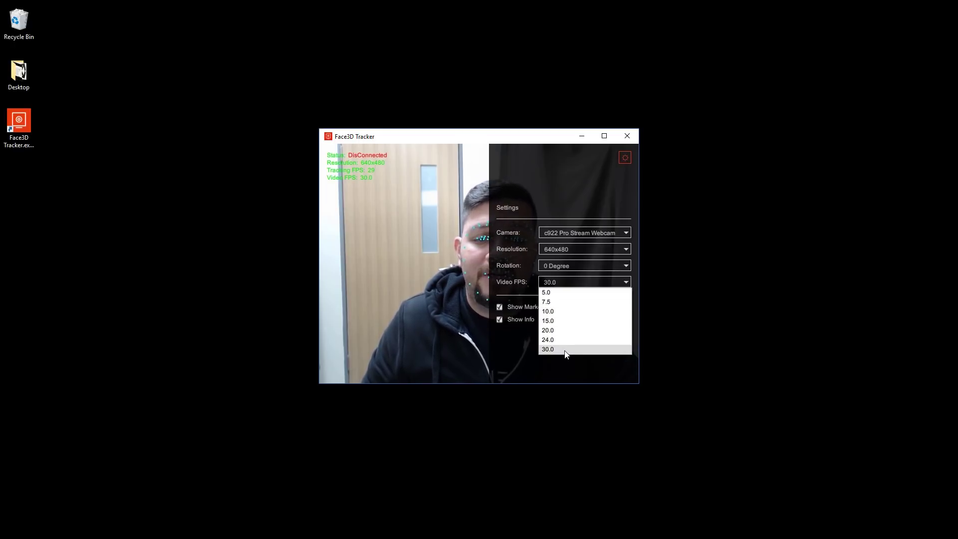
left_click(567, 194)
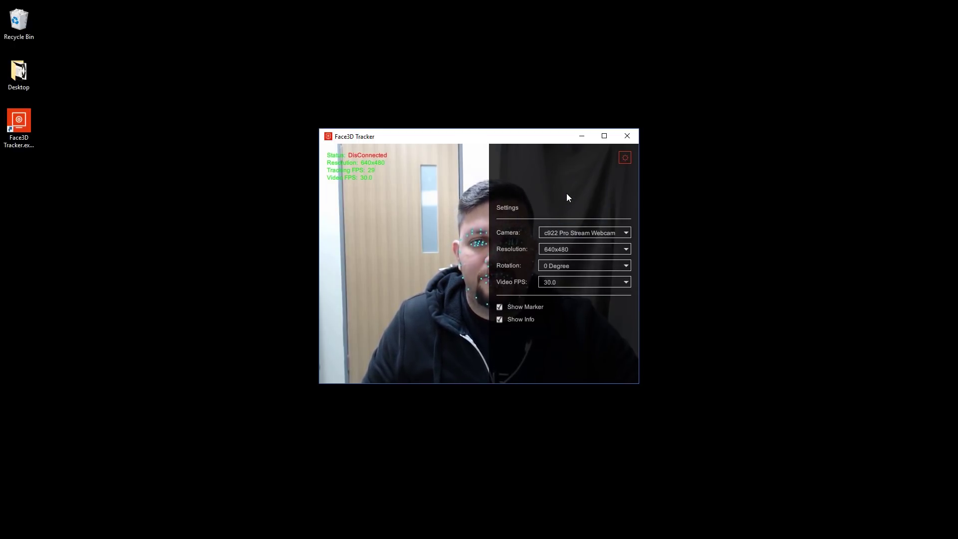
Leave Show Marker and Show Info enabled and close the tracker settings
left_click(498, 306)
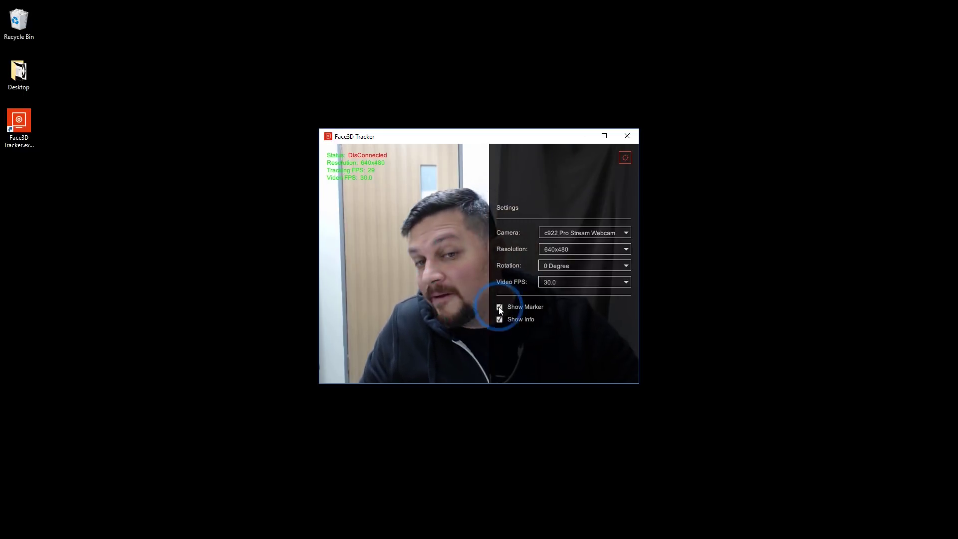
left_click(499, 308)
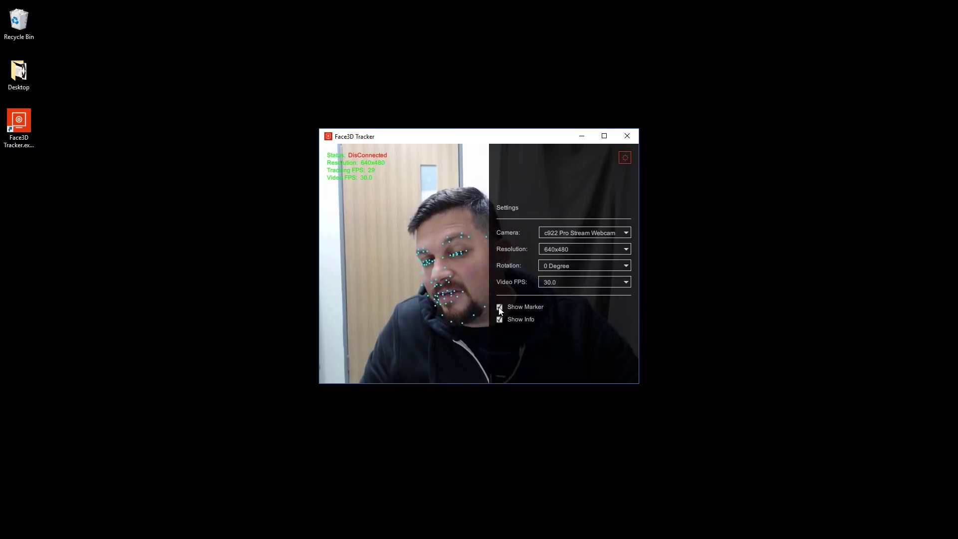
left_click(501, 319)
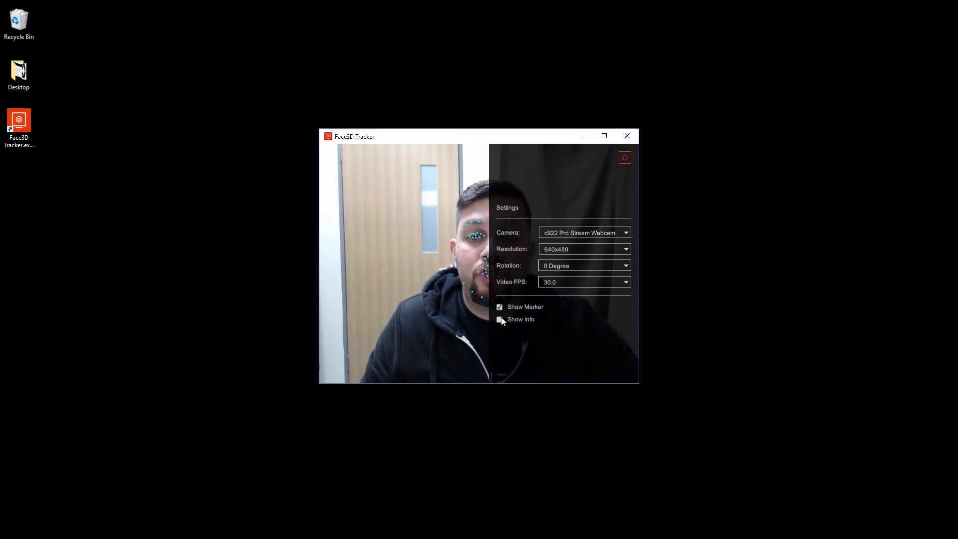
left_click(500, 320)
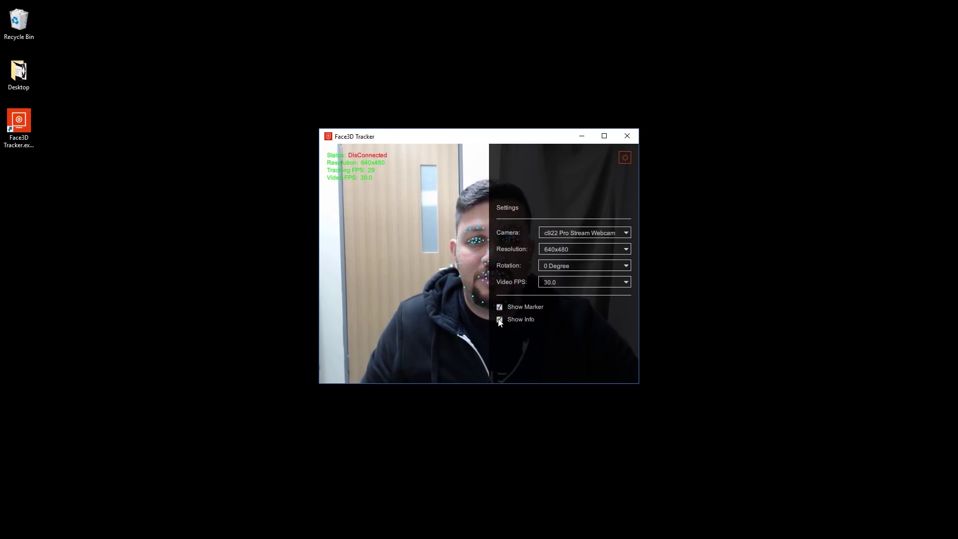
left_click(627, 158)
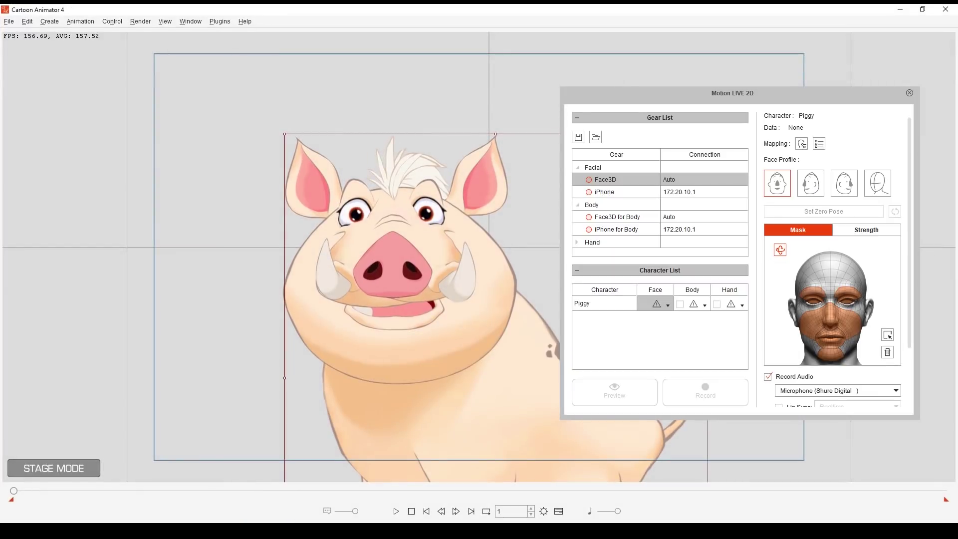
Show the Face3D Tracker webcam window beside the Piggy stage and Motion LIVE 2D panel
left_click(282, 484)
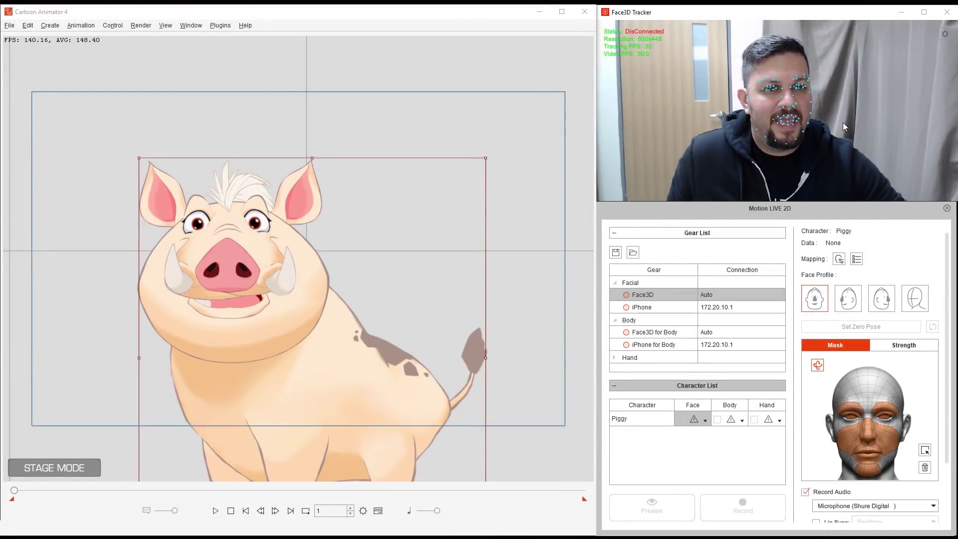
left_click(693, 113)
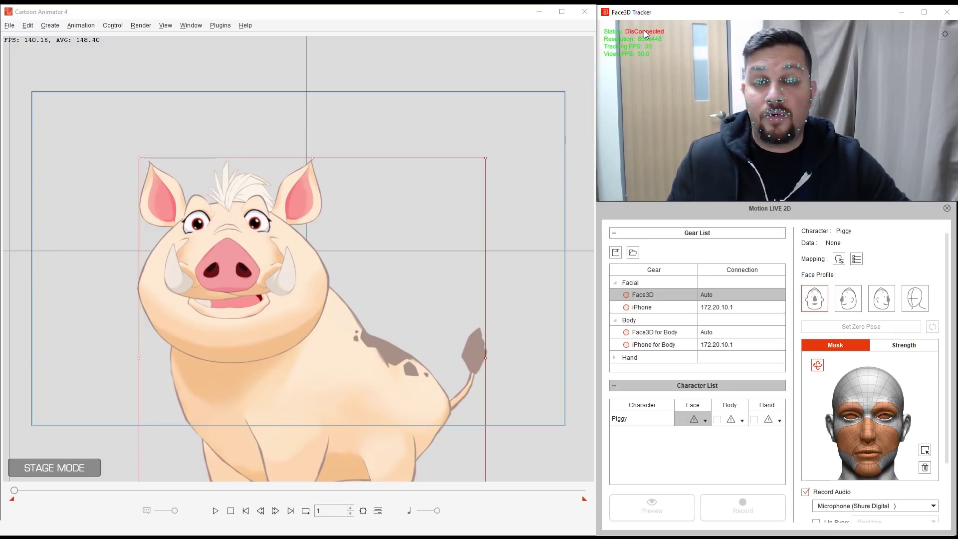
Connect the Face3D gear in the Gear List so the tracker shows Connected
left_click(628, 295)
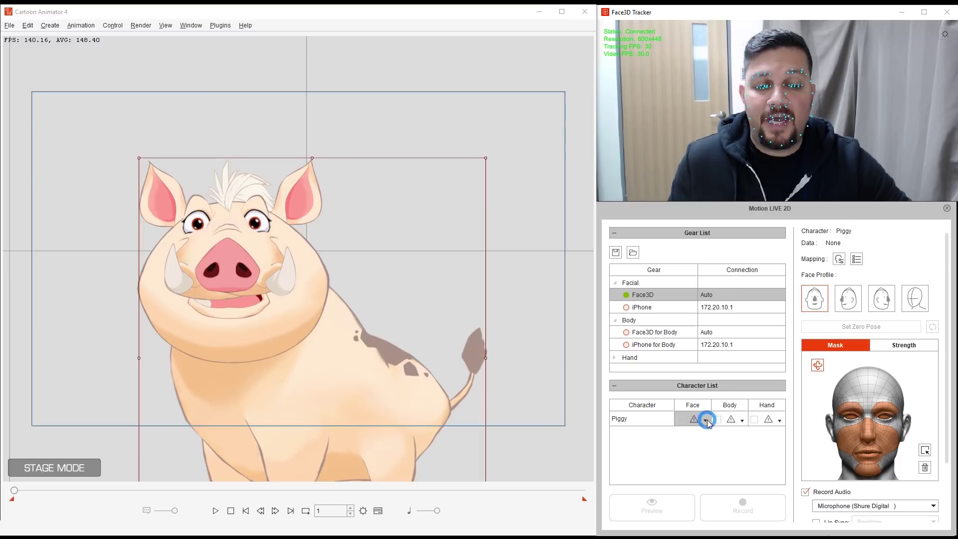
left_click(706, 421)
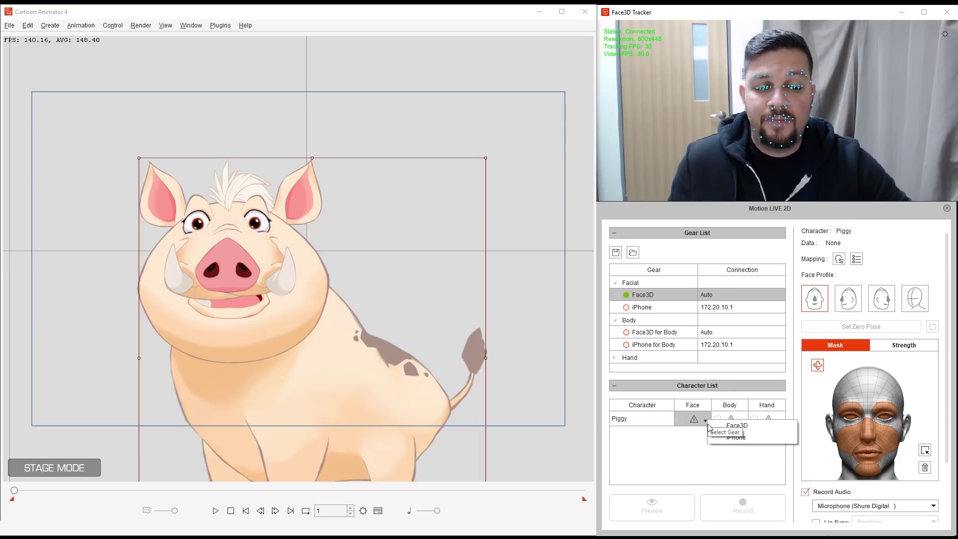
Set Piggy's Face gear to Face3D and switch Motion LIVE 2D to Preview mode
left_click(772, 426)
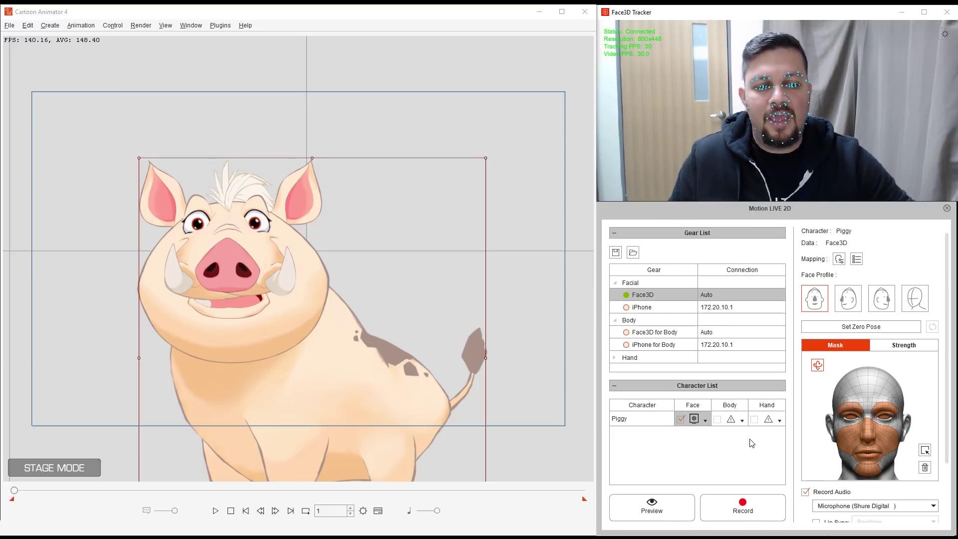
left_click(709, 420)
left_click(720, 454)
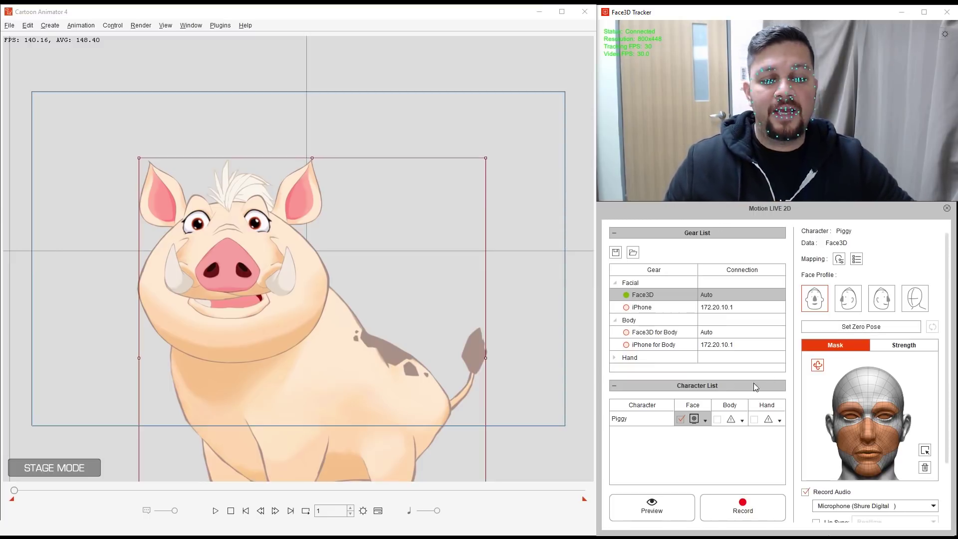
left_click(672, 504)
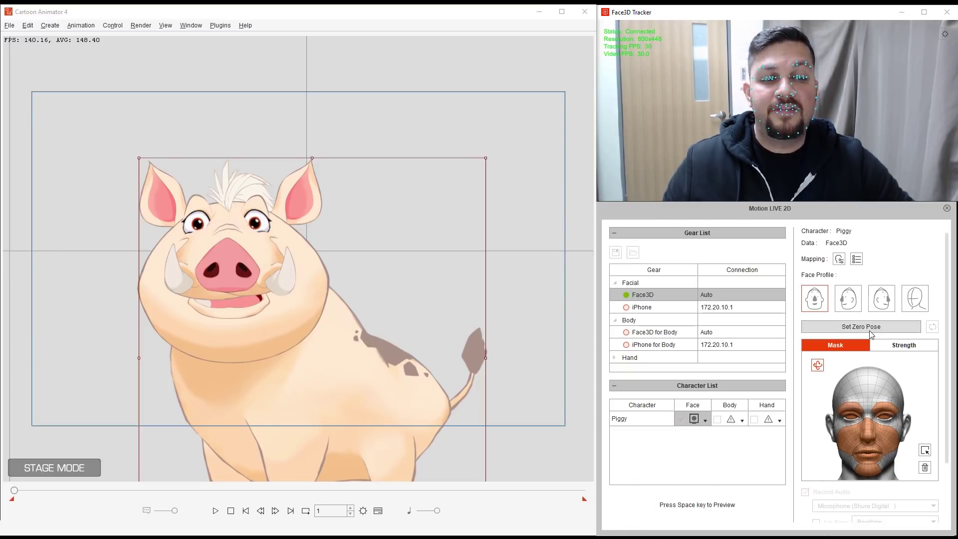
Preview live face tracking, set Piggy's zero pose, then connect the Face3D for Body gear
key("space")
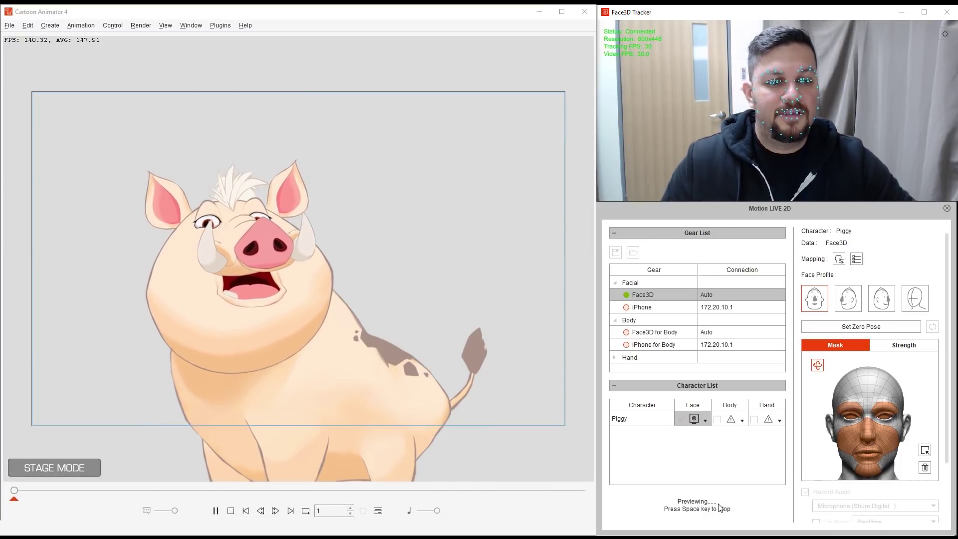
left_click(846, 327)
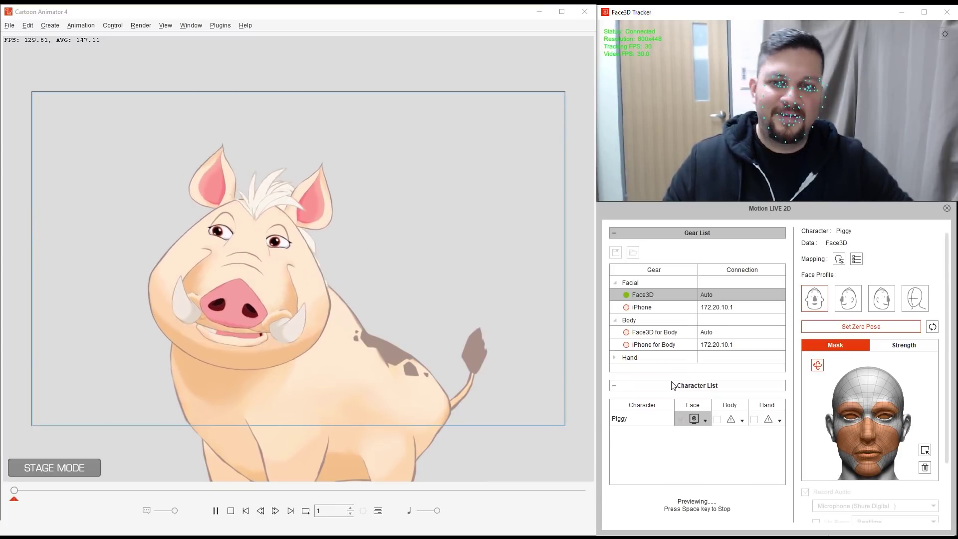
key("space")
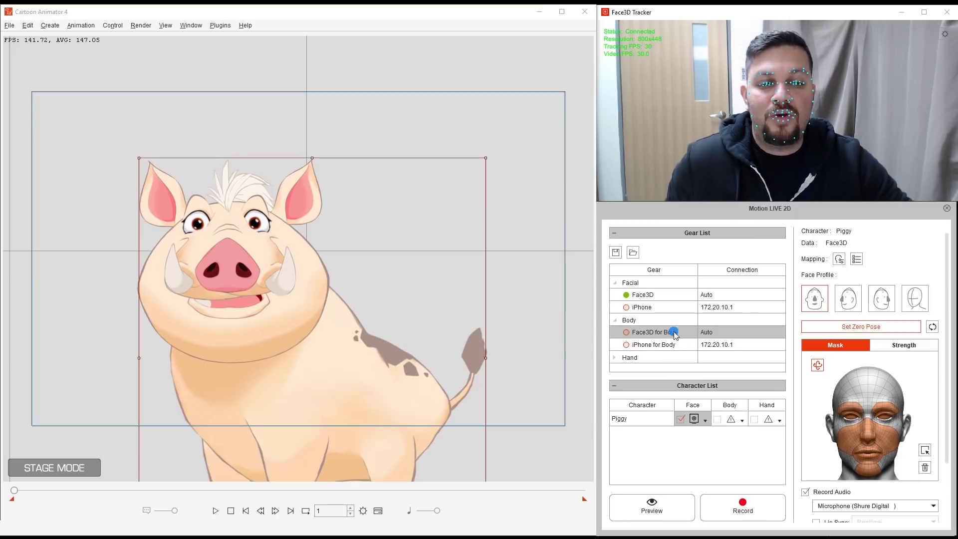
left_click(627, 333)
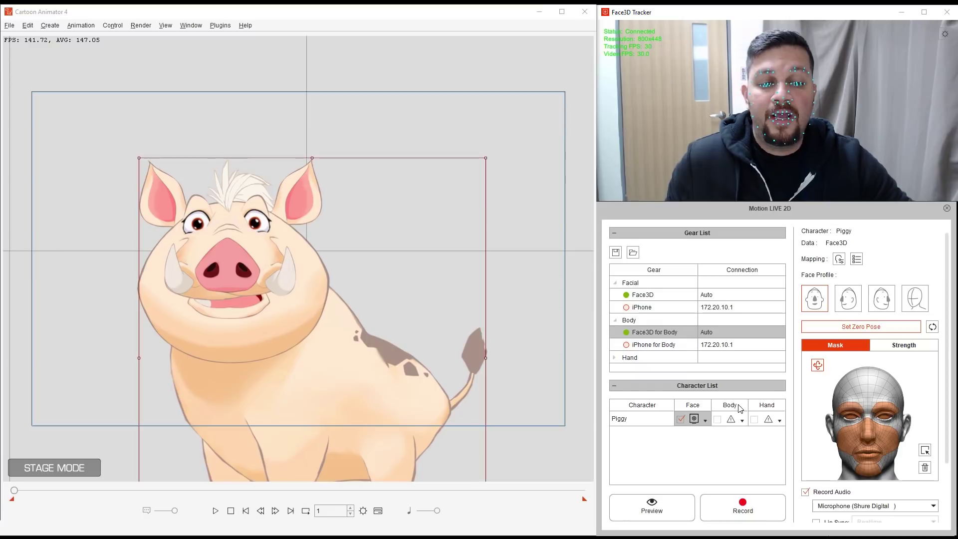
Choose Face3D for Body in Piggy's Body dropdown in the Character List
left_click(743, 421)
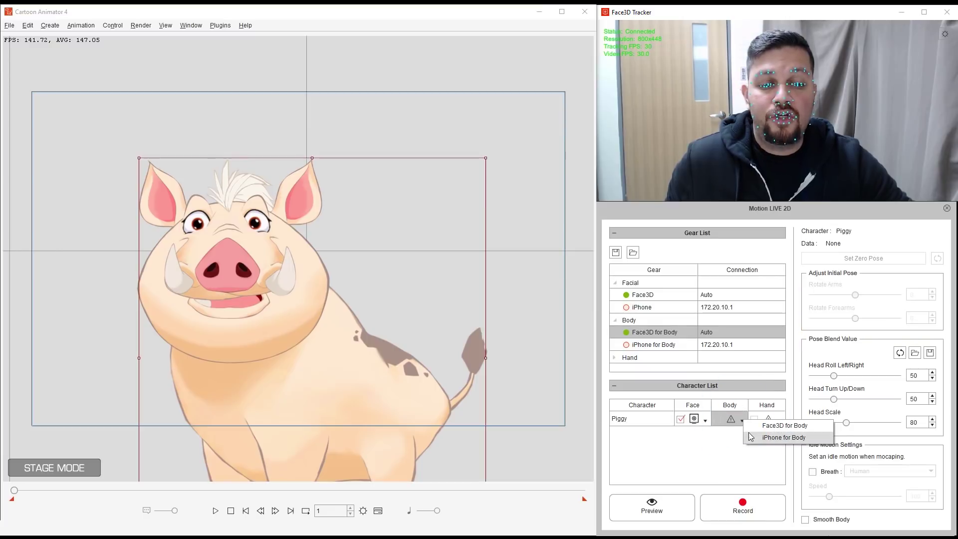
left_click(810, 427)
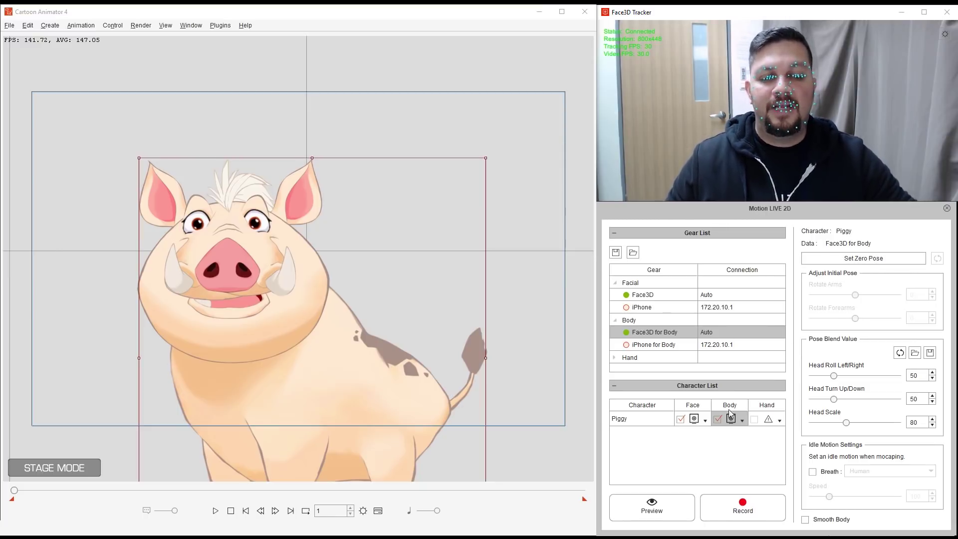
left_click(661, 502)
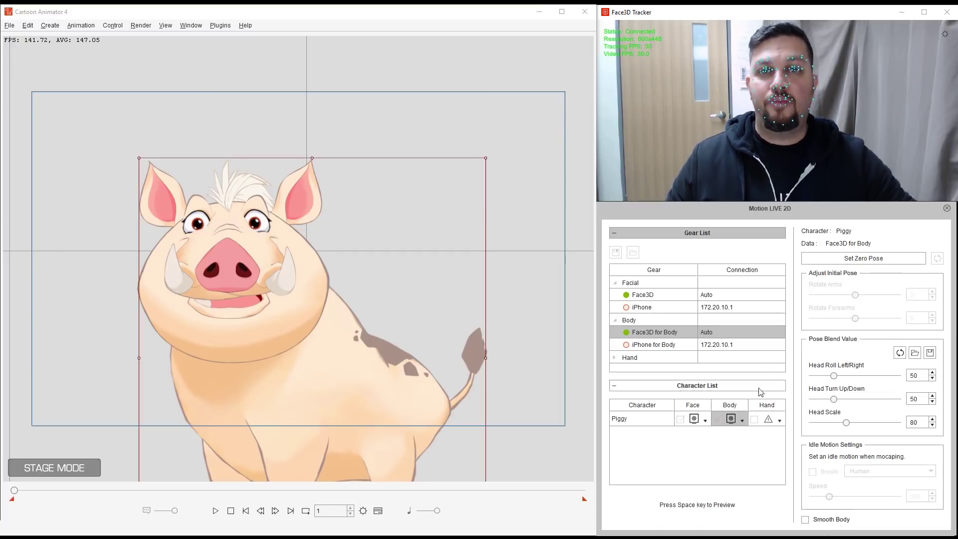
key("space")
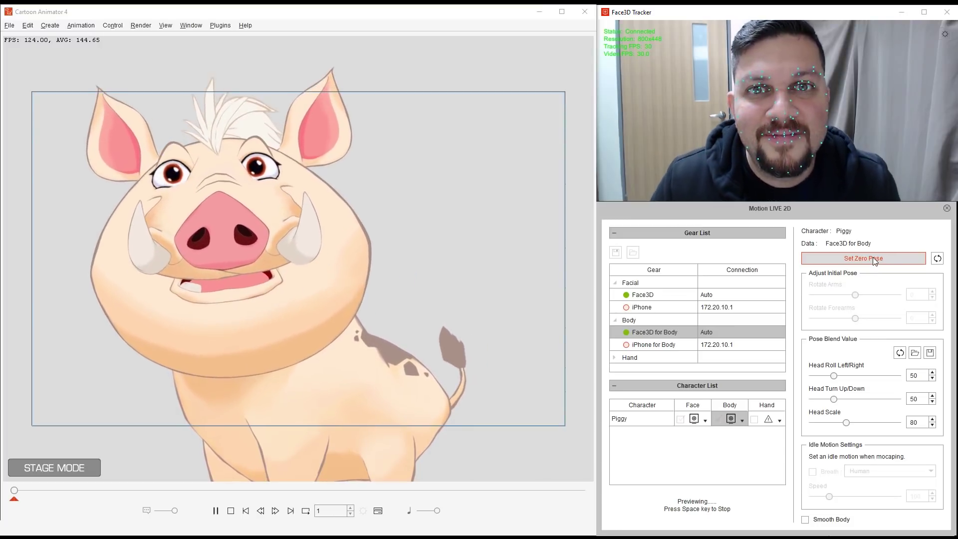
key("space")
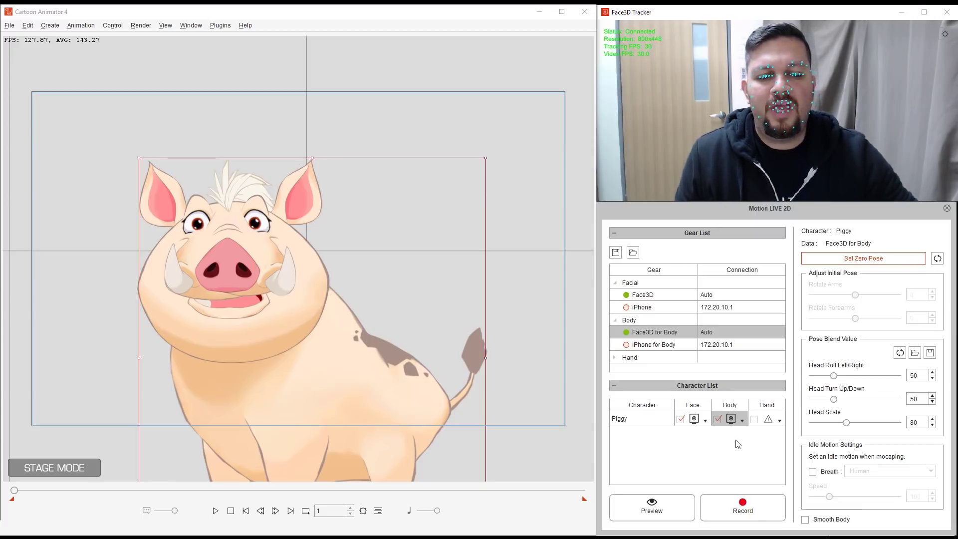
Record a live face-and-body take of Piggy running to frame 384
left_click(756, 505)
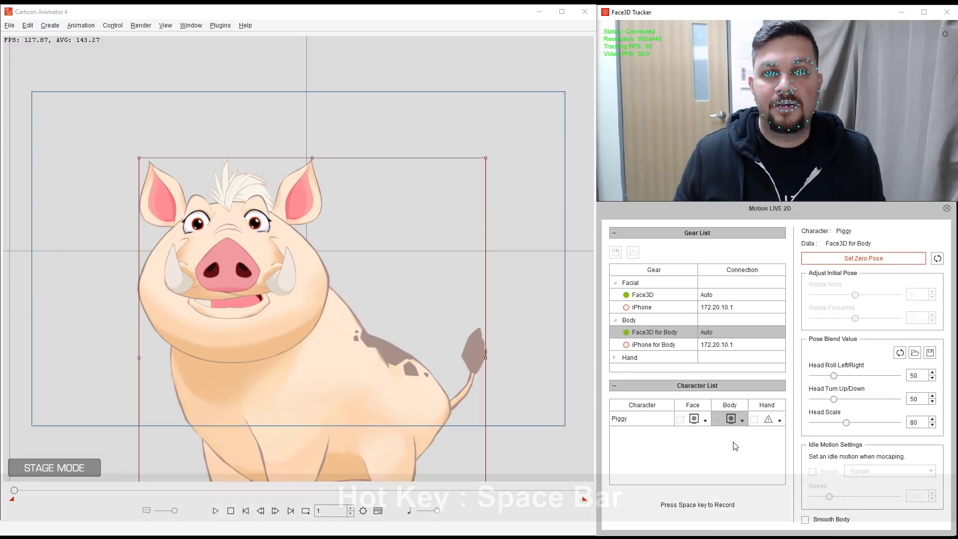
key("space")
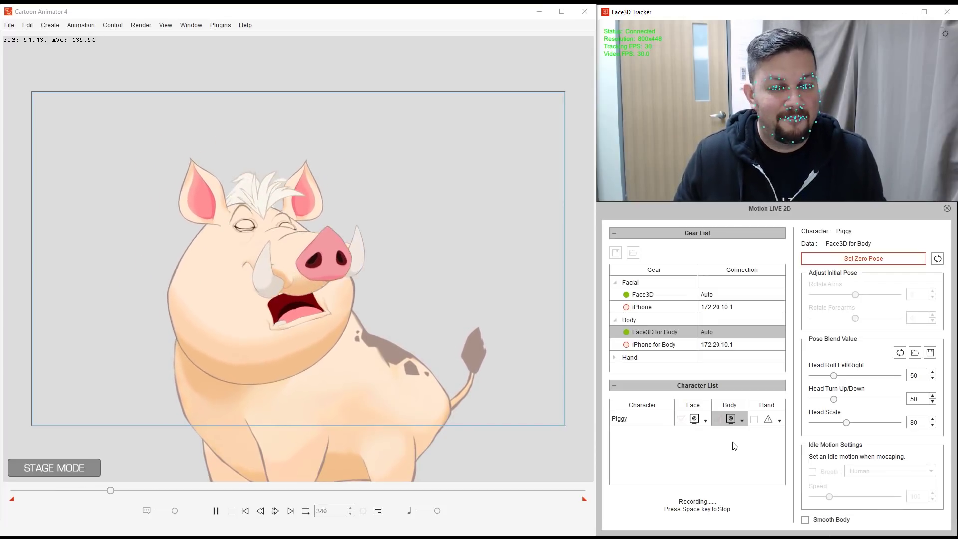
key("space")
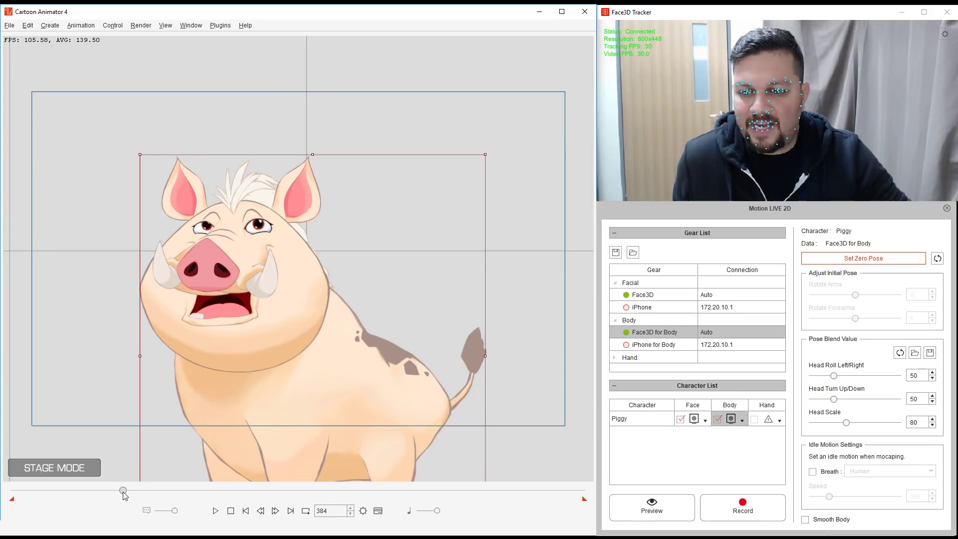
Scrub and play back the recorded take, rewind to the start, then open the Timeline
left_click_drag(123, 492, 13, 500)
left_click(215, 512)
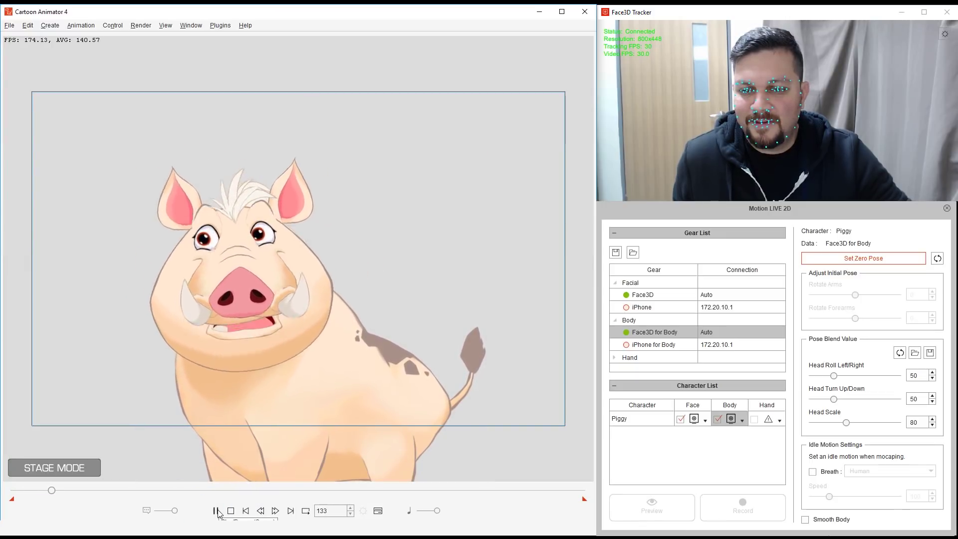
left_click(216, 511)
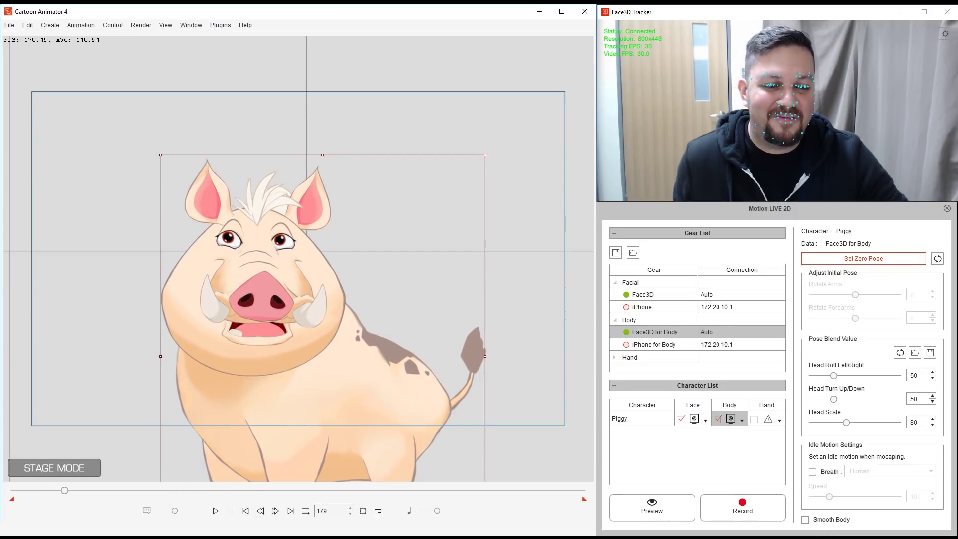
left_click(701, 422)
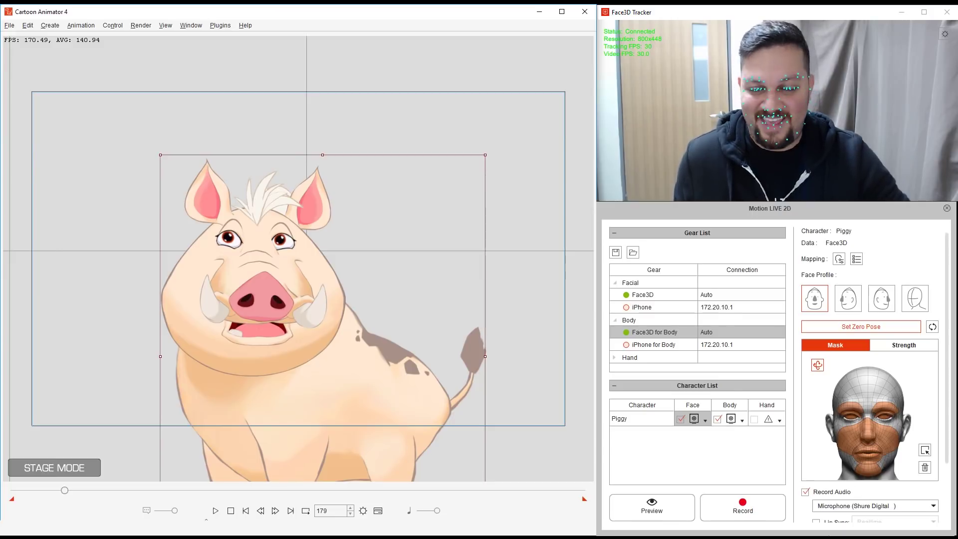
left_click(230, 512)
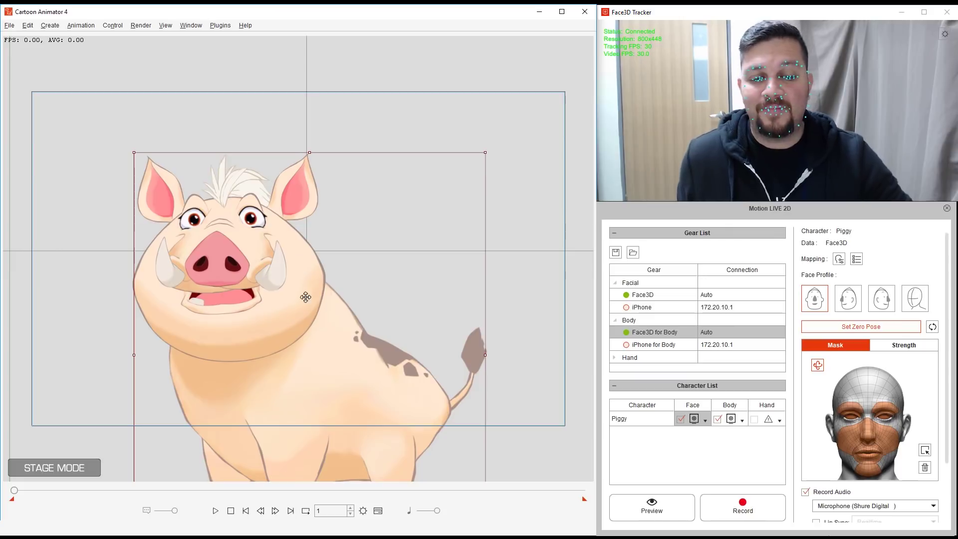
left_click(378, 510)
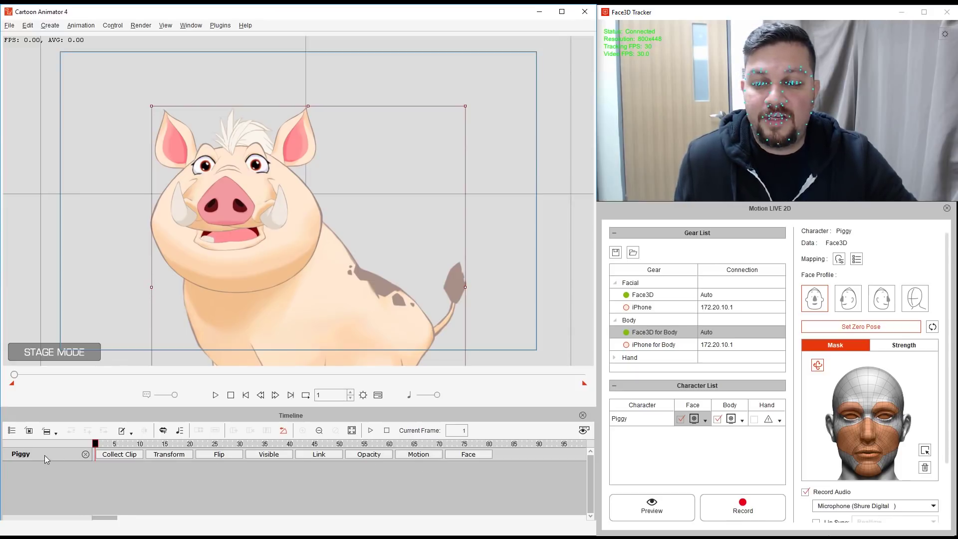
Expand Piggy's Motion sub-tracks, select the Motion track, and scrub between frames 30 and 26
left_click(420, 455)
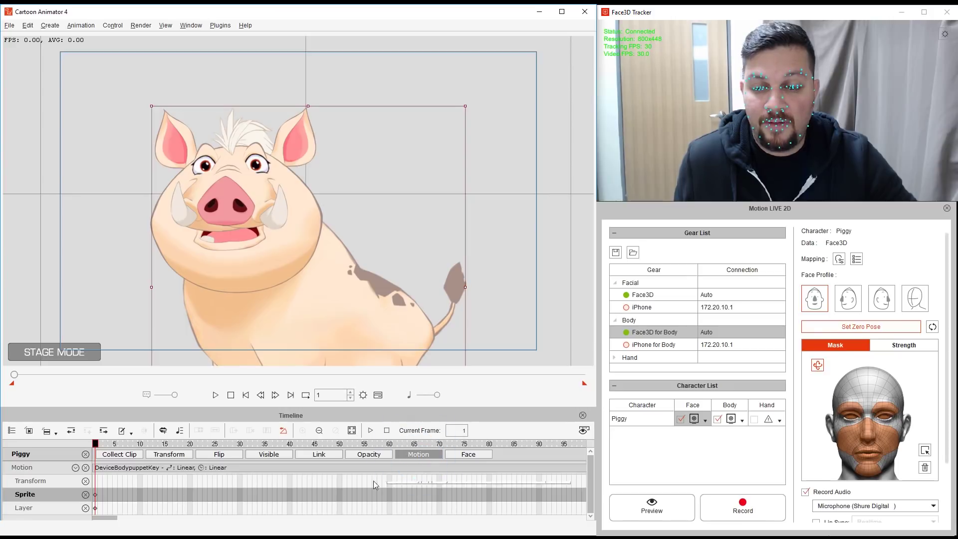
left_click(144, 468)
left_click(237, 467)
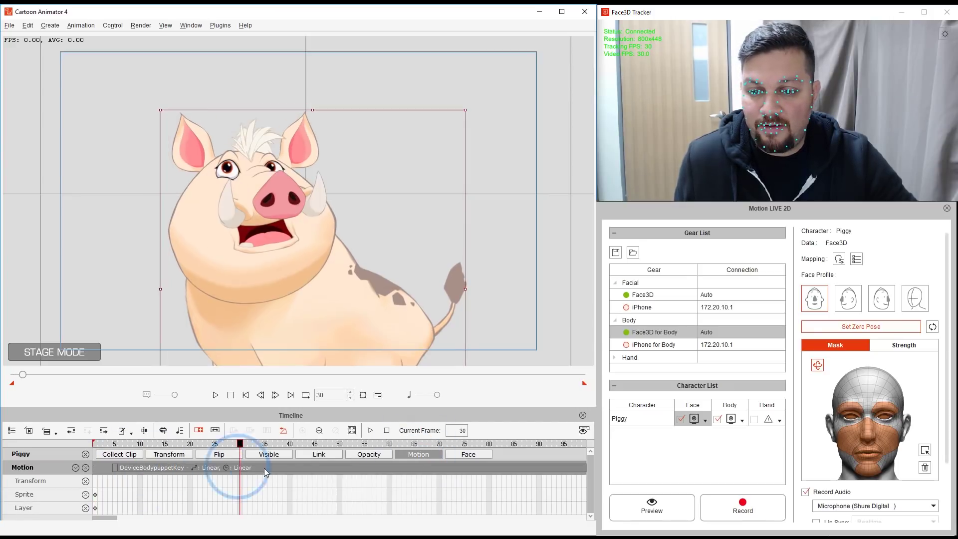
left_click(220, 469)
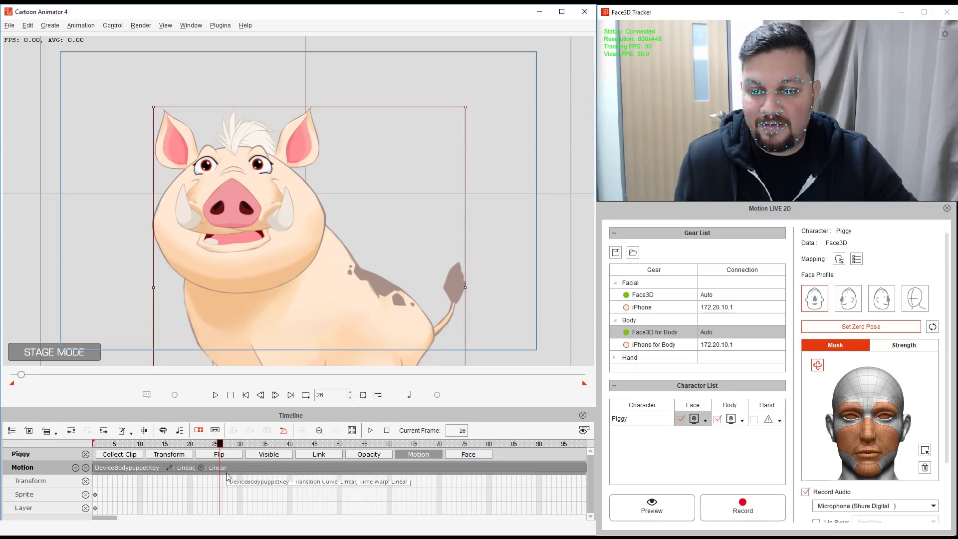
Show Piggy's face tracks and select the Voice Clip and Facial Clip tracks
left_click(469, 454)
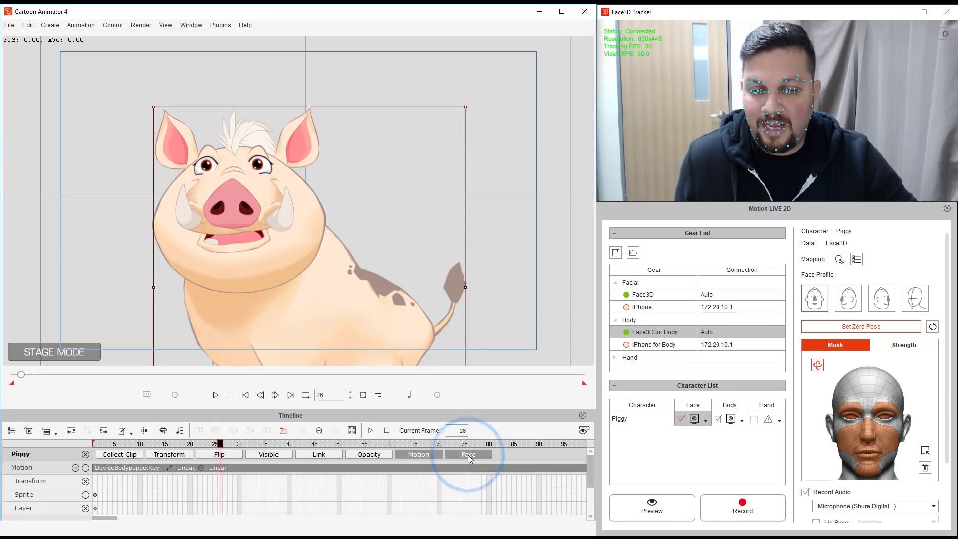
scroll(290, 489, "down", 2)
scroll(292, 492, "down", 1)
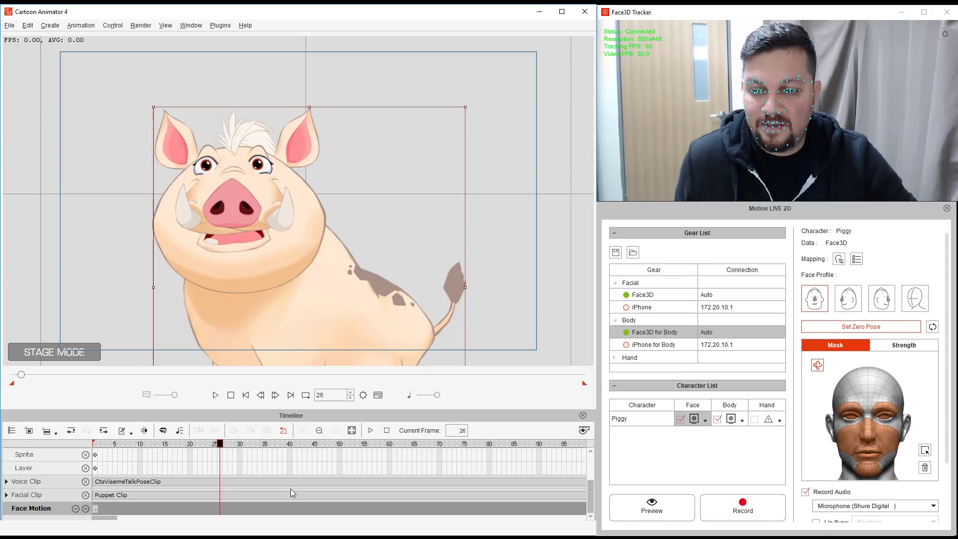
left_click(126, 484)
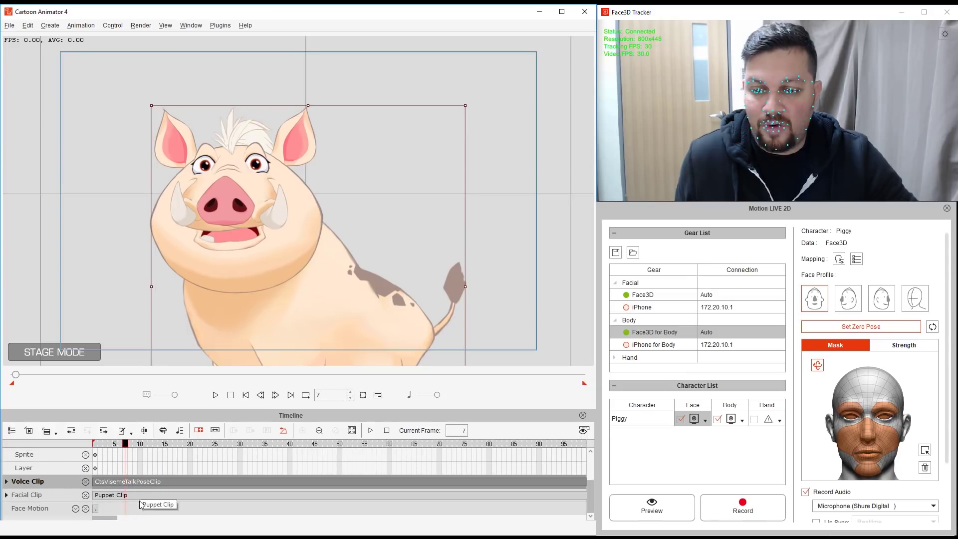
left_click(134, 495)
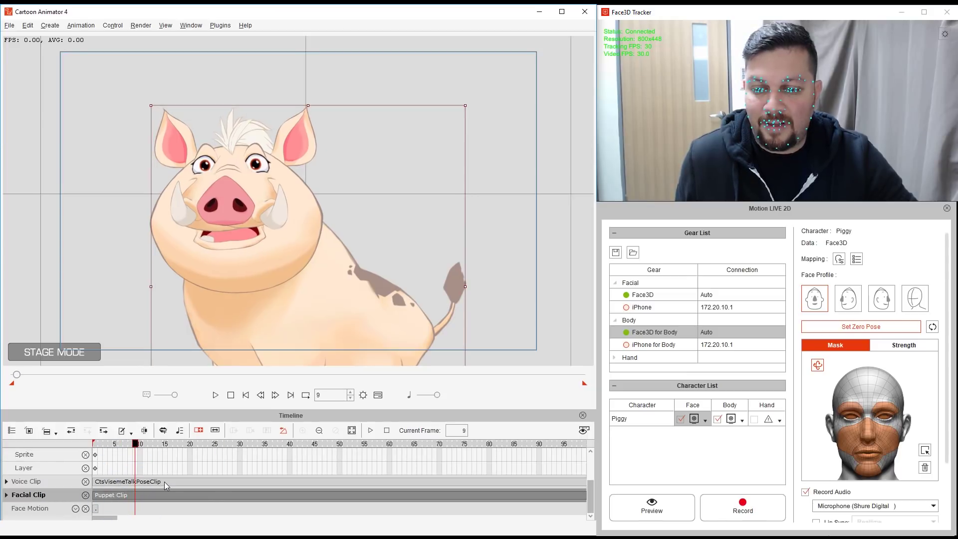
scroll(207, 464, "up", 2)
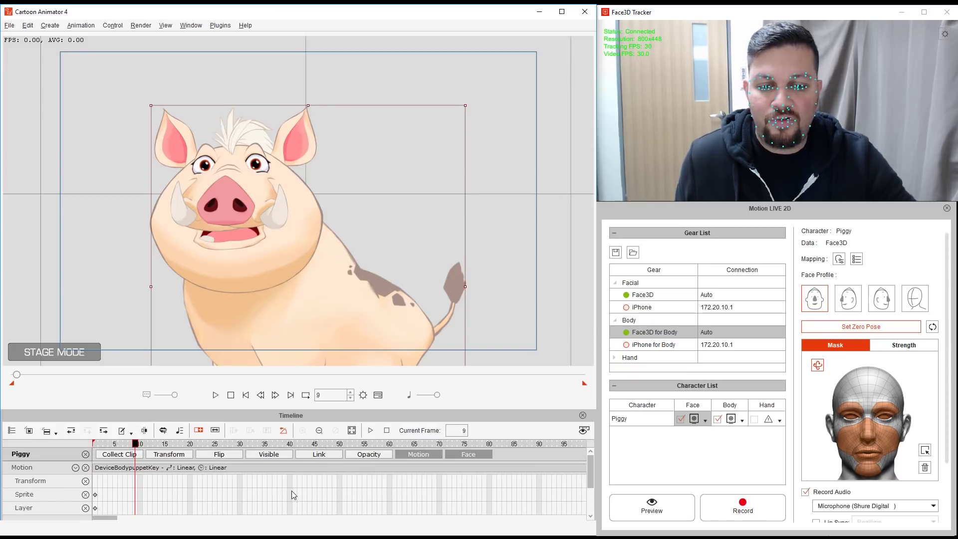
Select the recorded Motion clip, move the playhead to frame 19, then deselect it
left_click(180, 468)
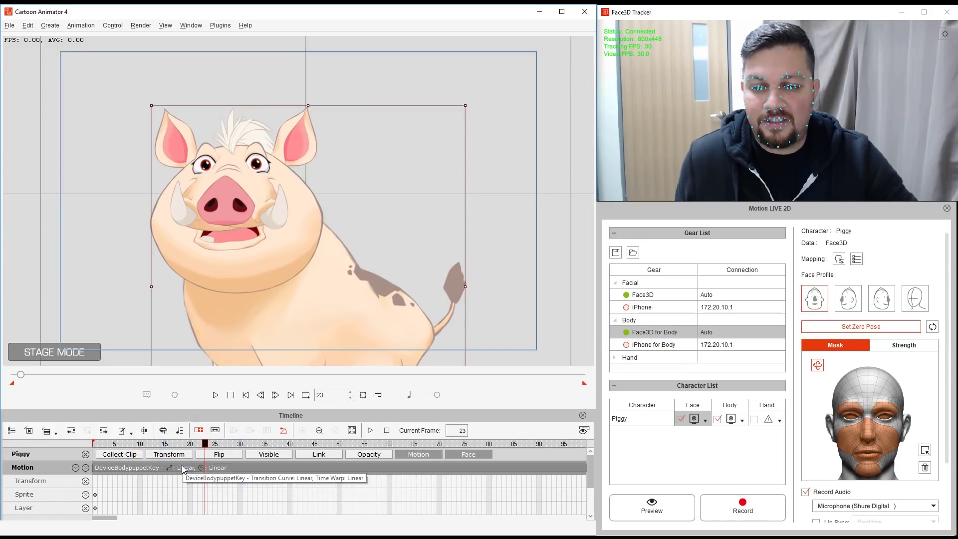
left_click(245, 482)
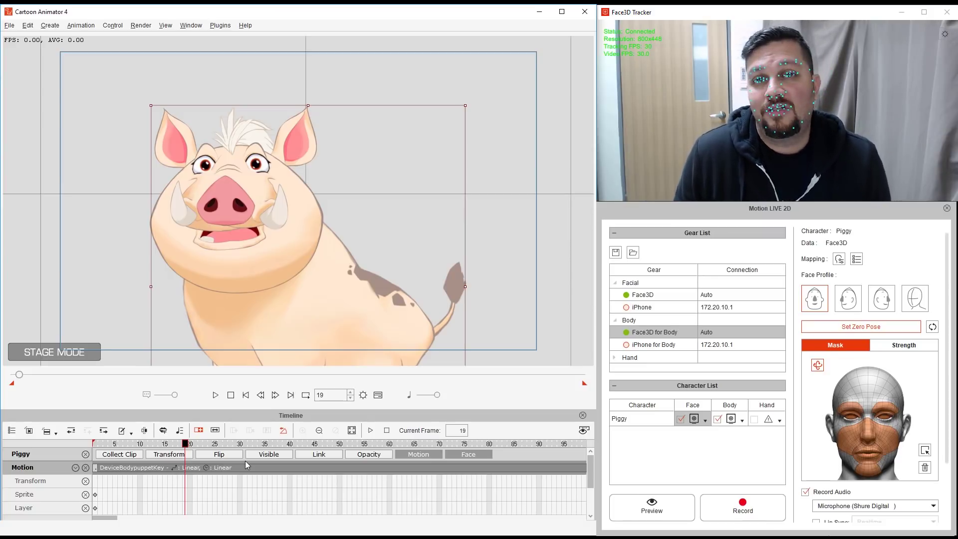
left_click(427, 300)
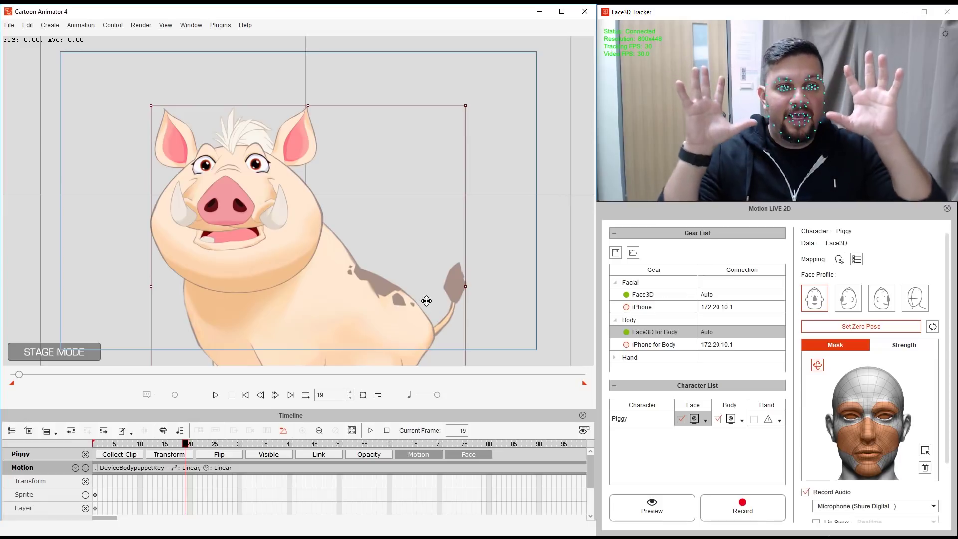
Close the Timeline, maximize the main window, and open the Plugins > Motion LIVE 2D submenu
left_click(378, 395)
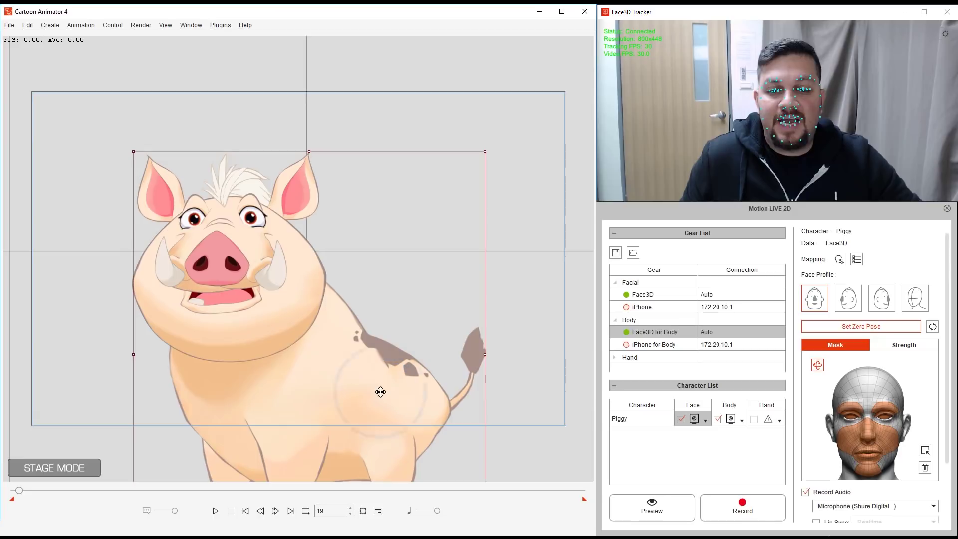
left_click(563, 12)
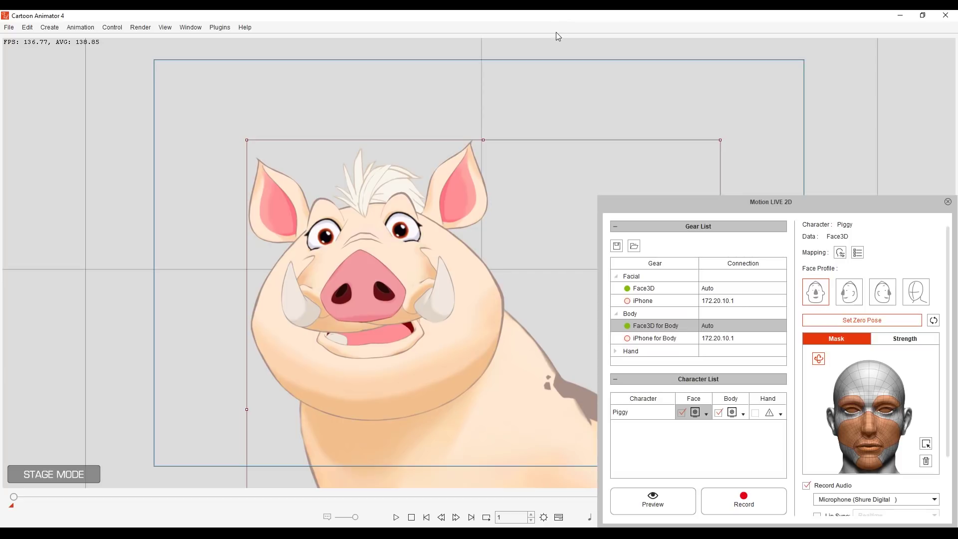
left_click(738, 204)
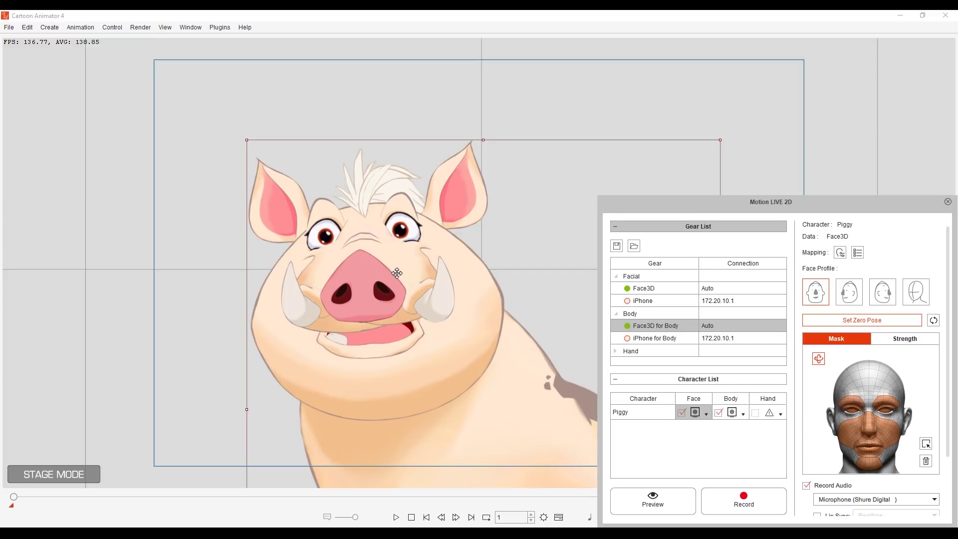
left_click(218, 28)
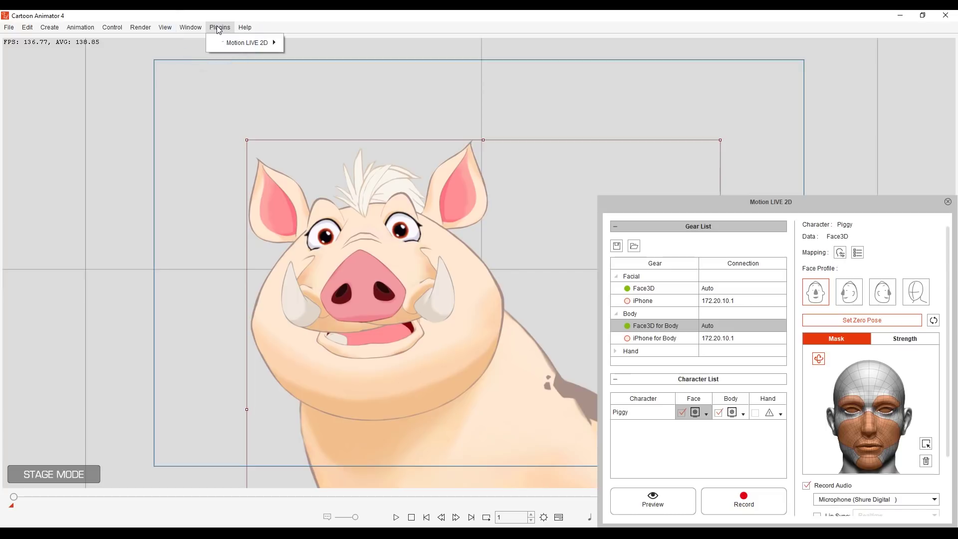
left_click(222, 42)
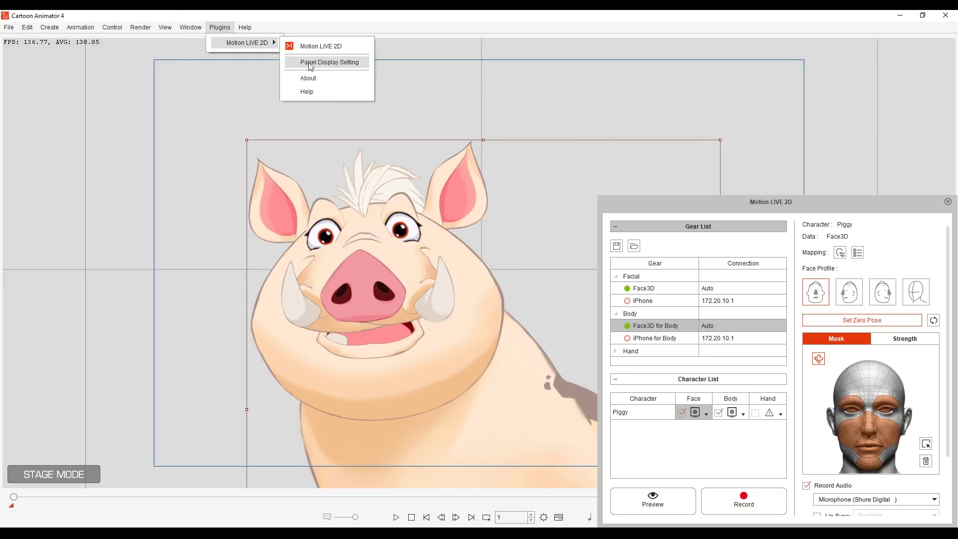
Set Motion LIVE 2D panel opacity to 1.00 with Hide during Preview on, then start Preview
left_click(352, 65)
left_click_drag(135, 81, 101, 129)
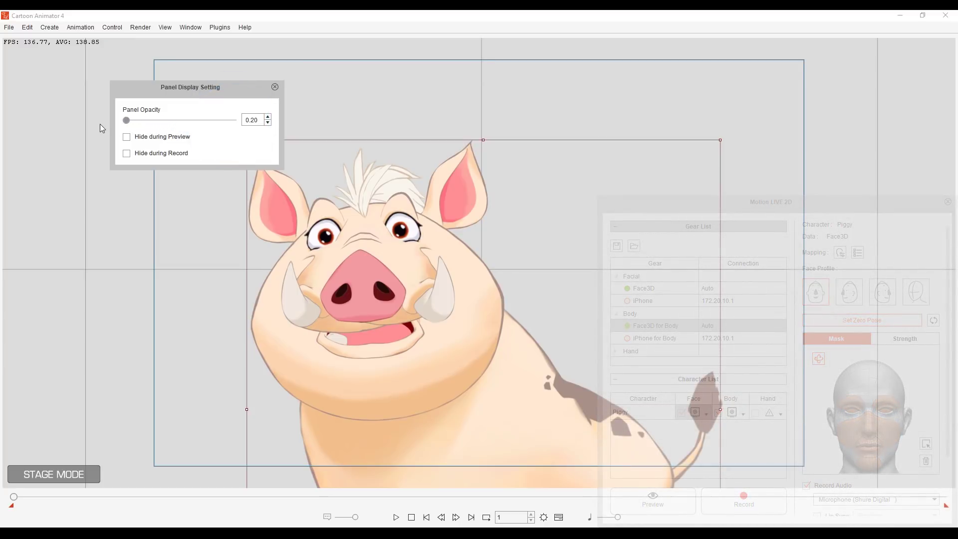
left_click_drag(127, 120, 183, 118)
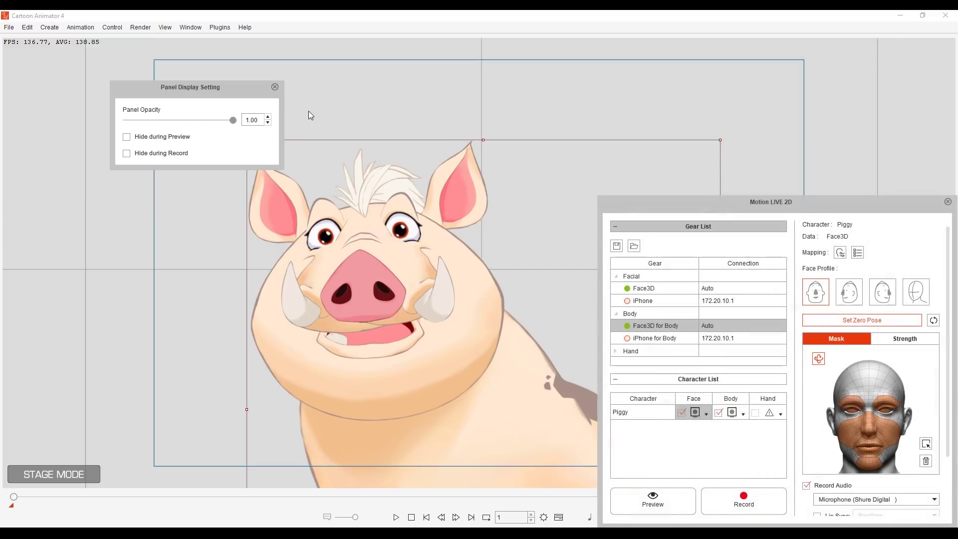
left_click(155, 140)
left_click(644, 499)
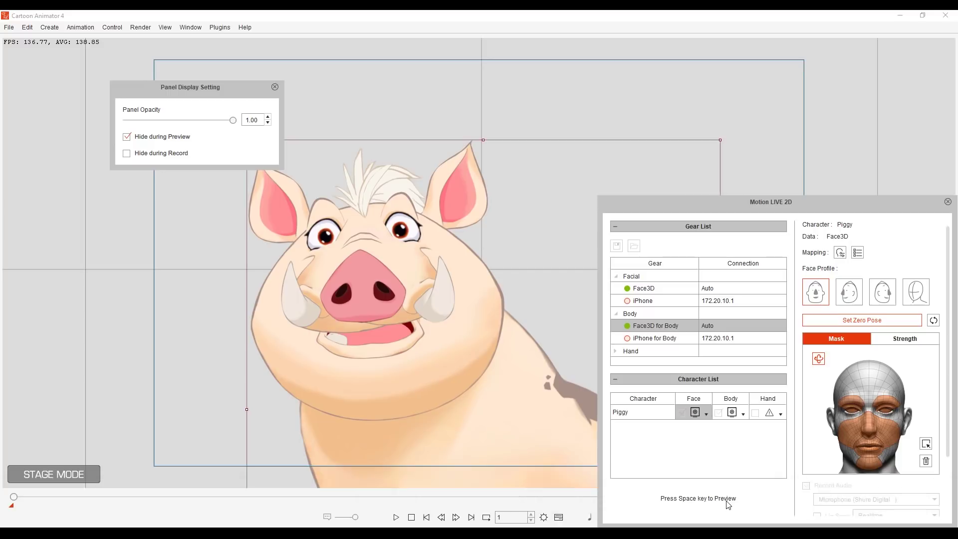
key("space")
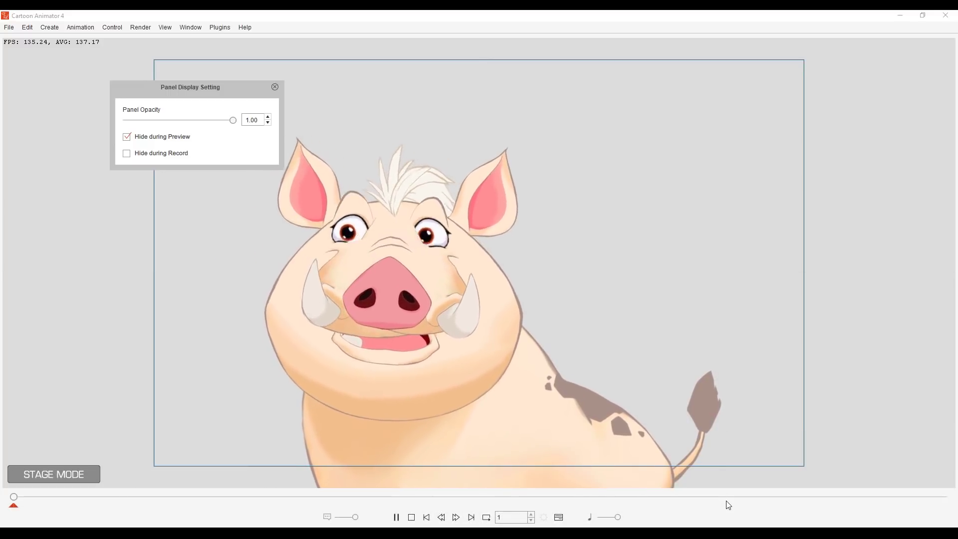
Stop Piggy's live preview so the Motion LIVE 2D panel reappears
key("space")
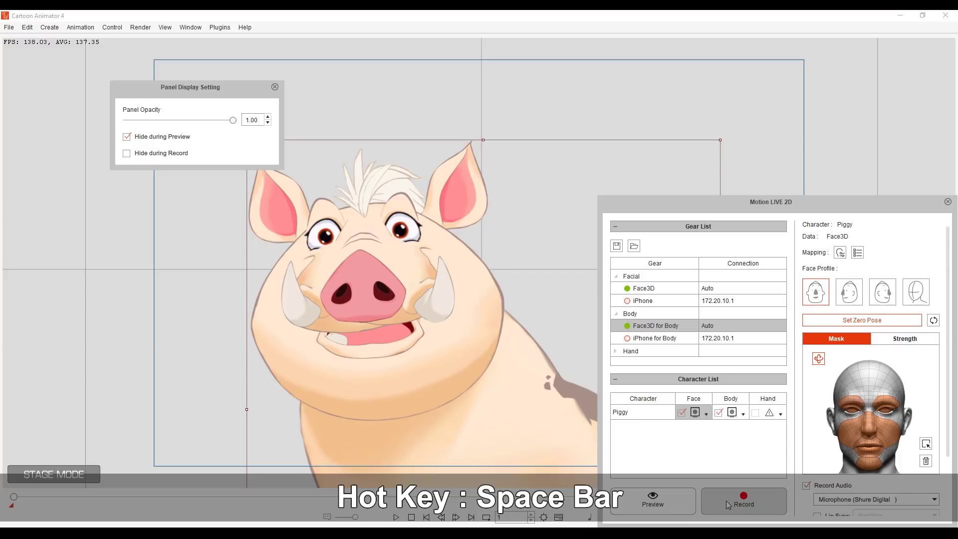